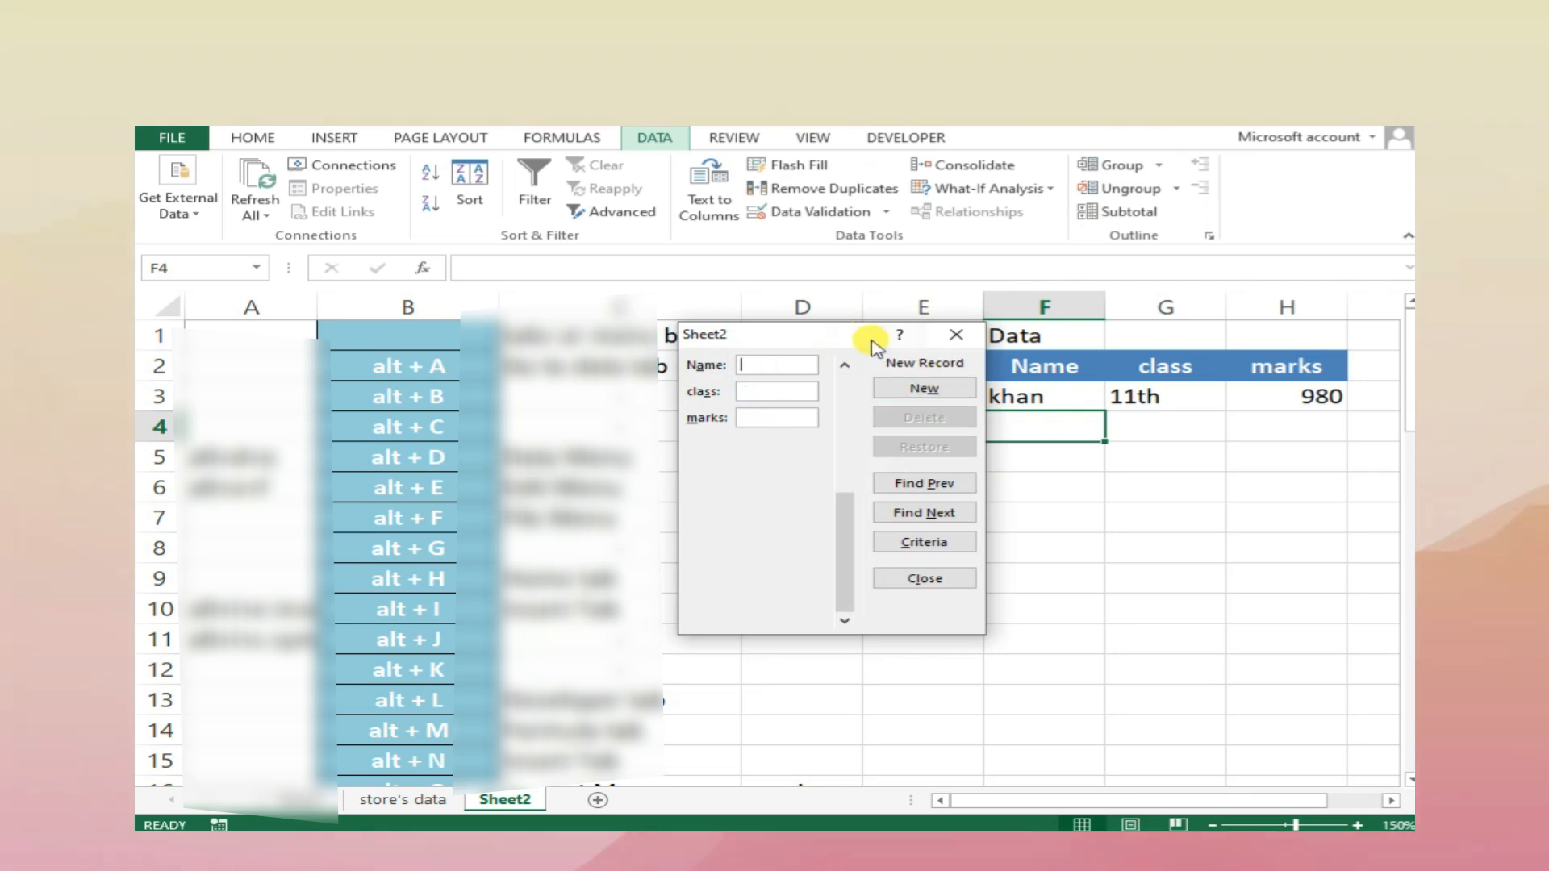
Add a record through the data form with a student's name, class 8th and marks 870, and start another record's name
type("veer")
key("Tab")
type("8th")
key("Tab")
type("870")
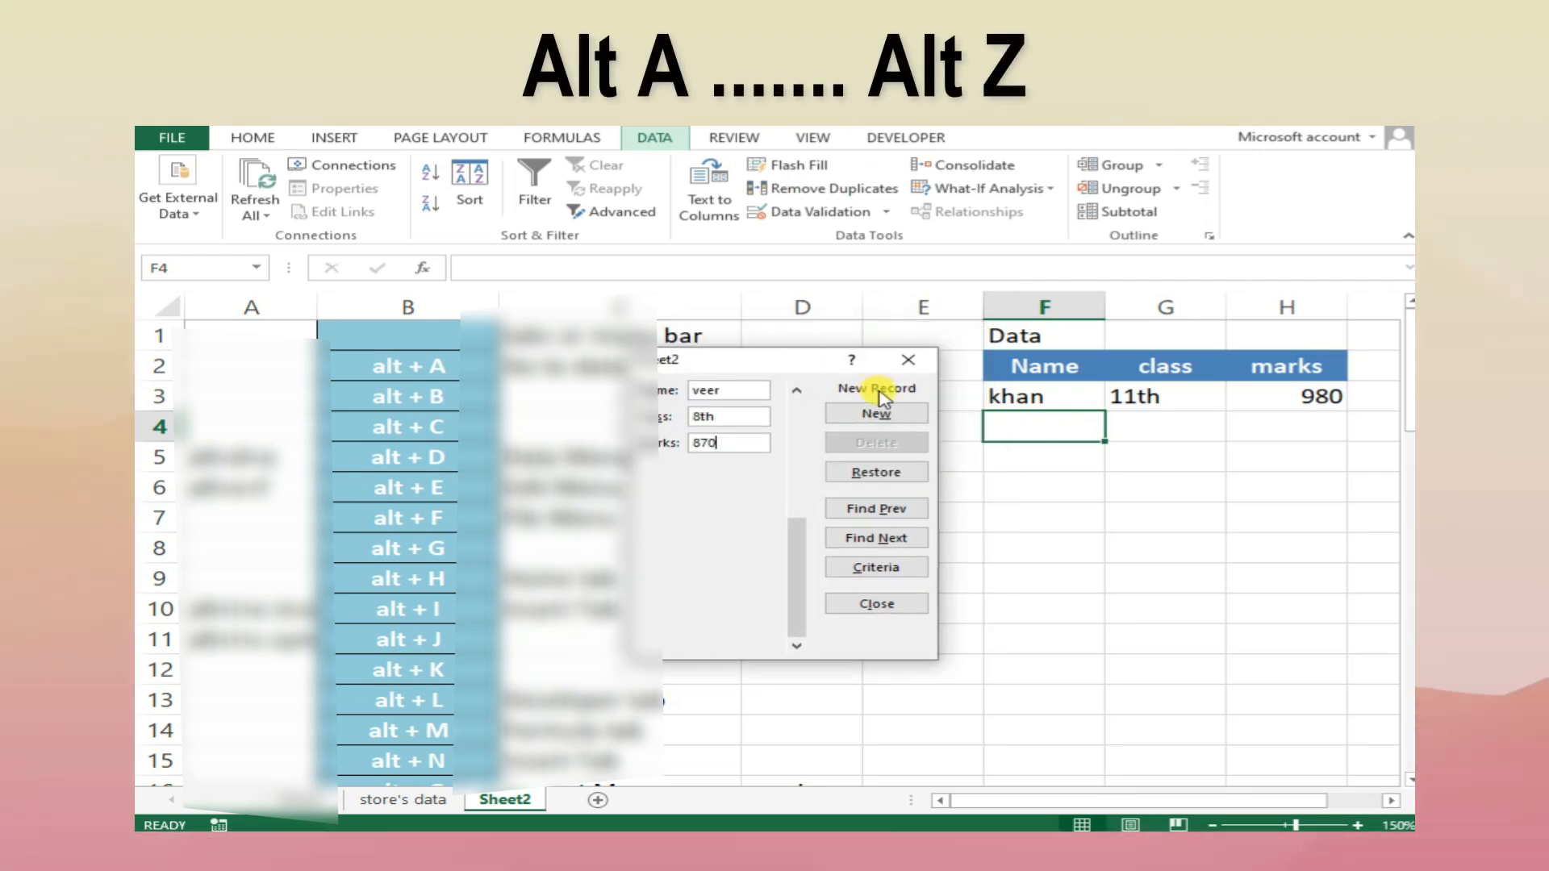
left_click(876, 414)
type("kapil")
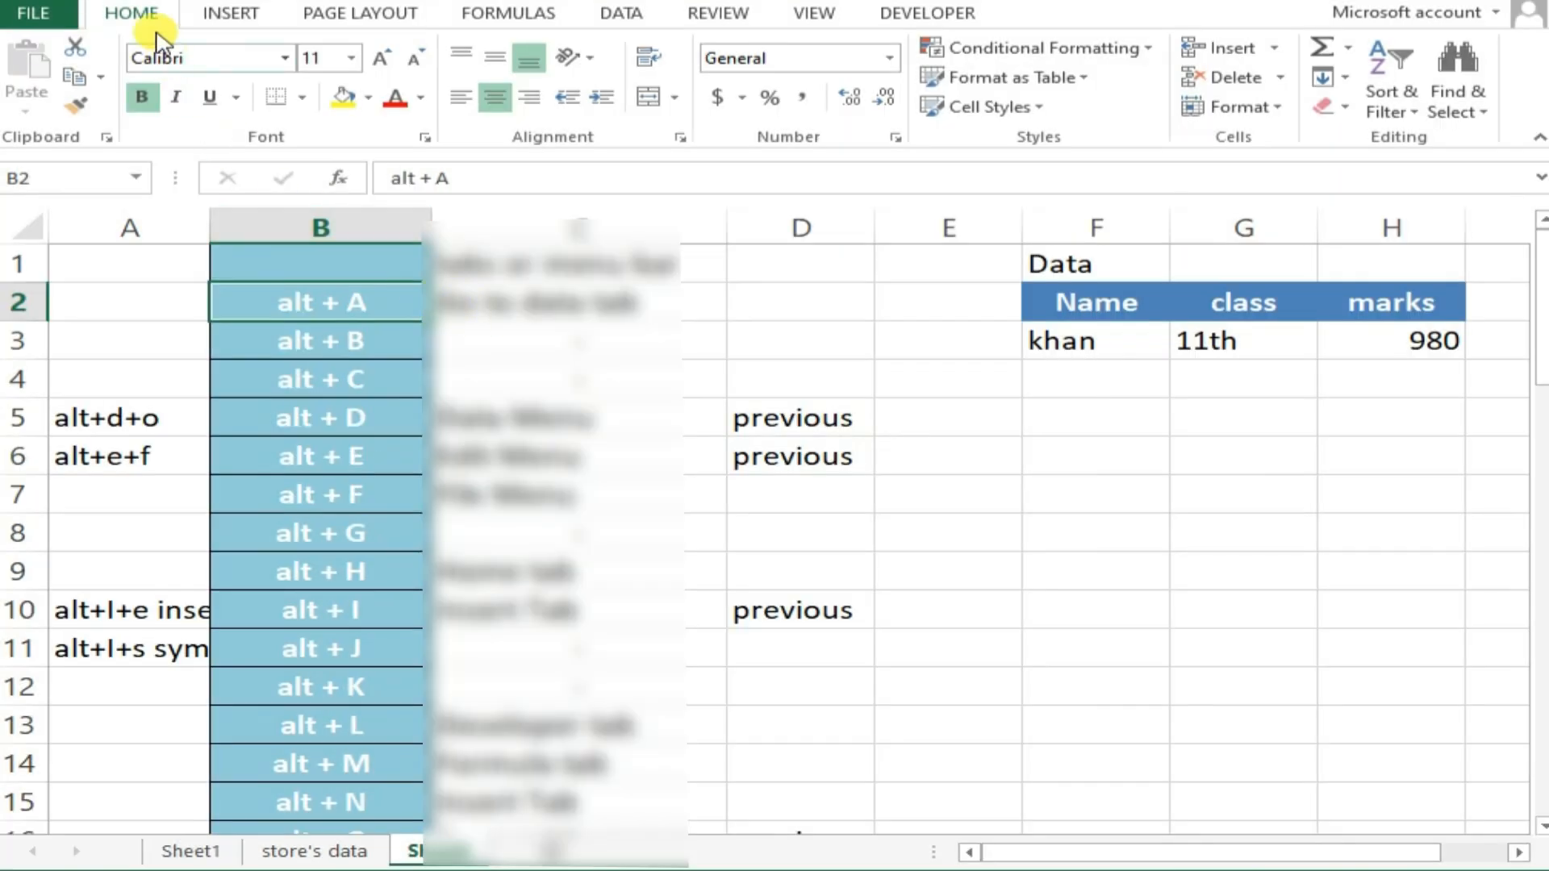
left_click(218, 15)
left_click(323, 13)
left_click(462, 16)
left_click(150, 15)
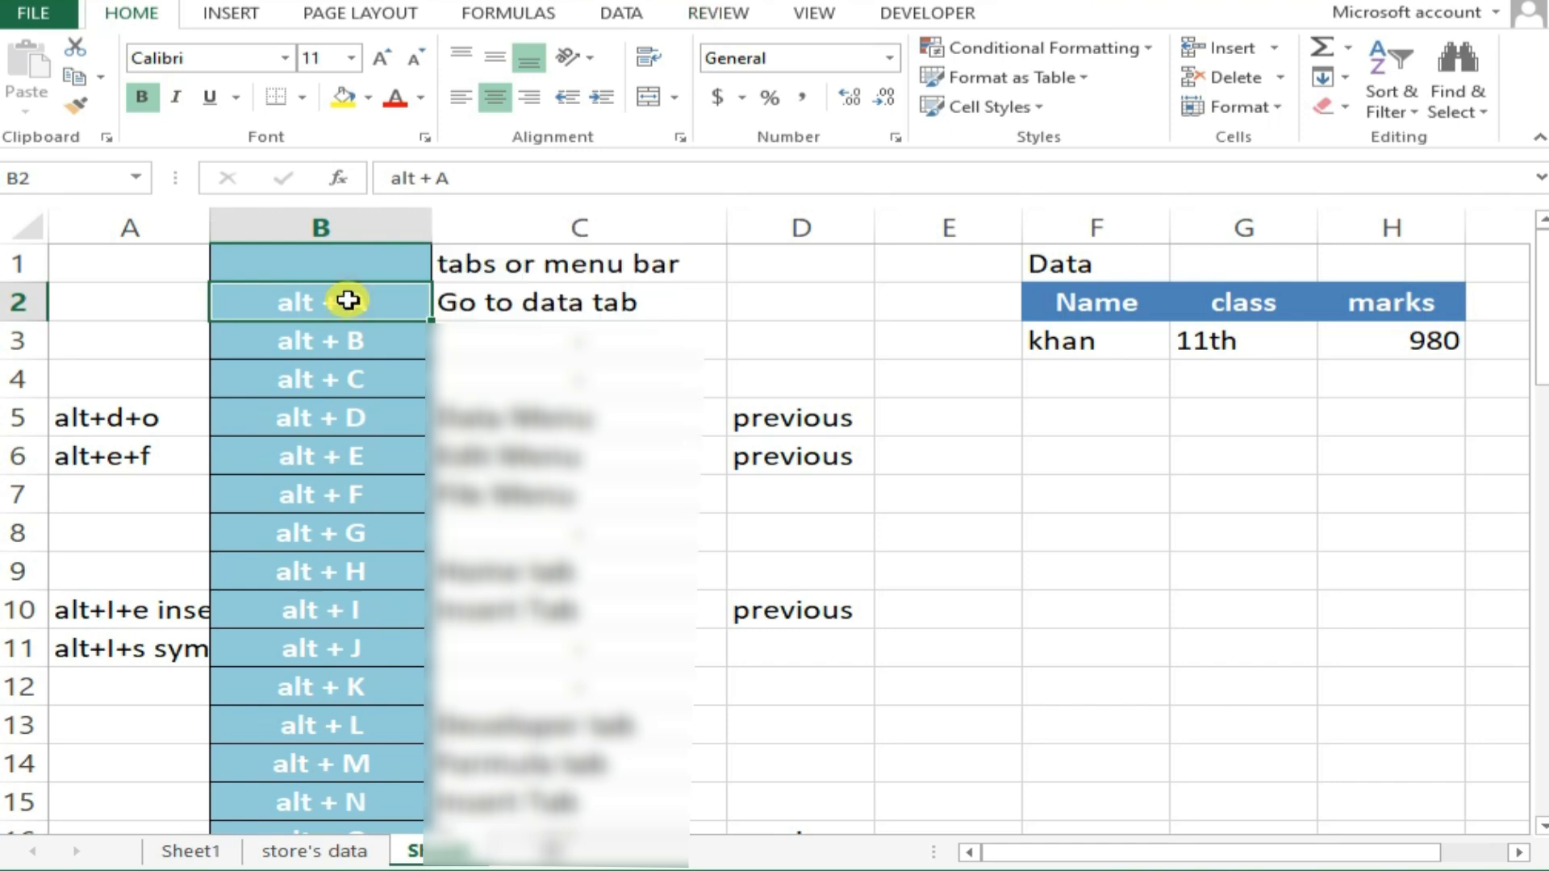
Open the Data Validation settings for cell B2 and dismiss them, repeating the access a second time
key("alt")
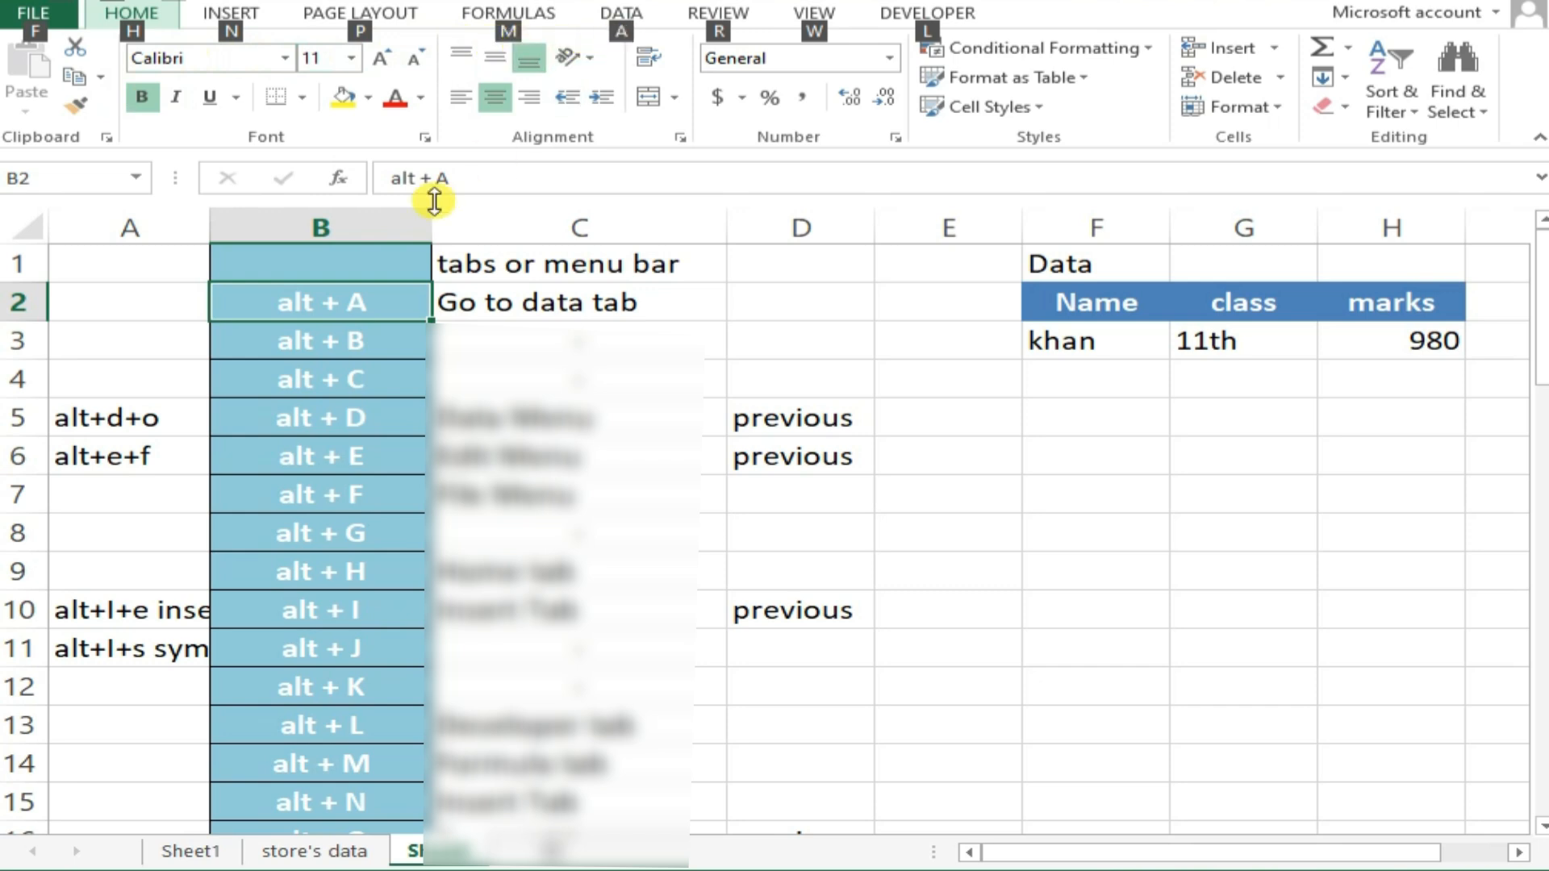
key("a")
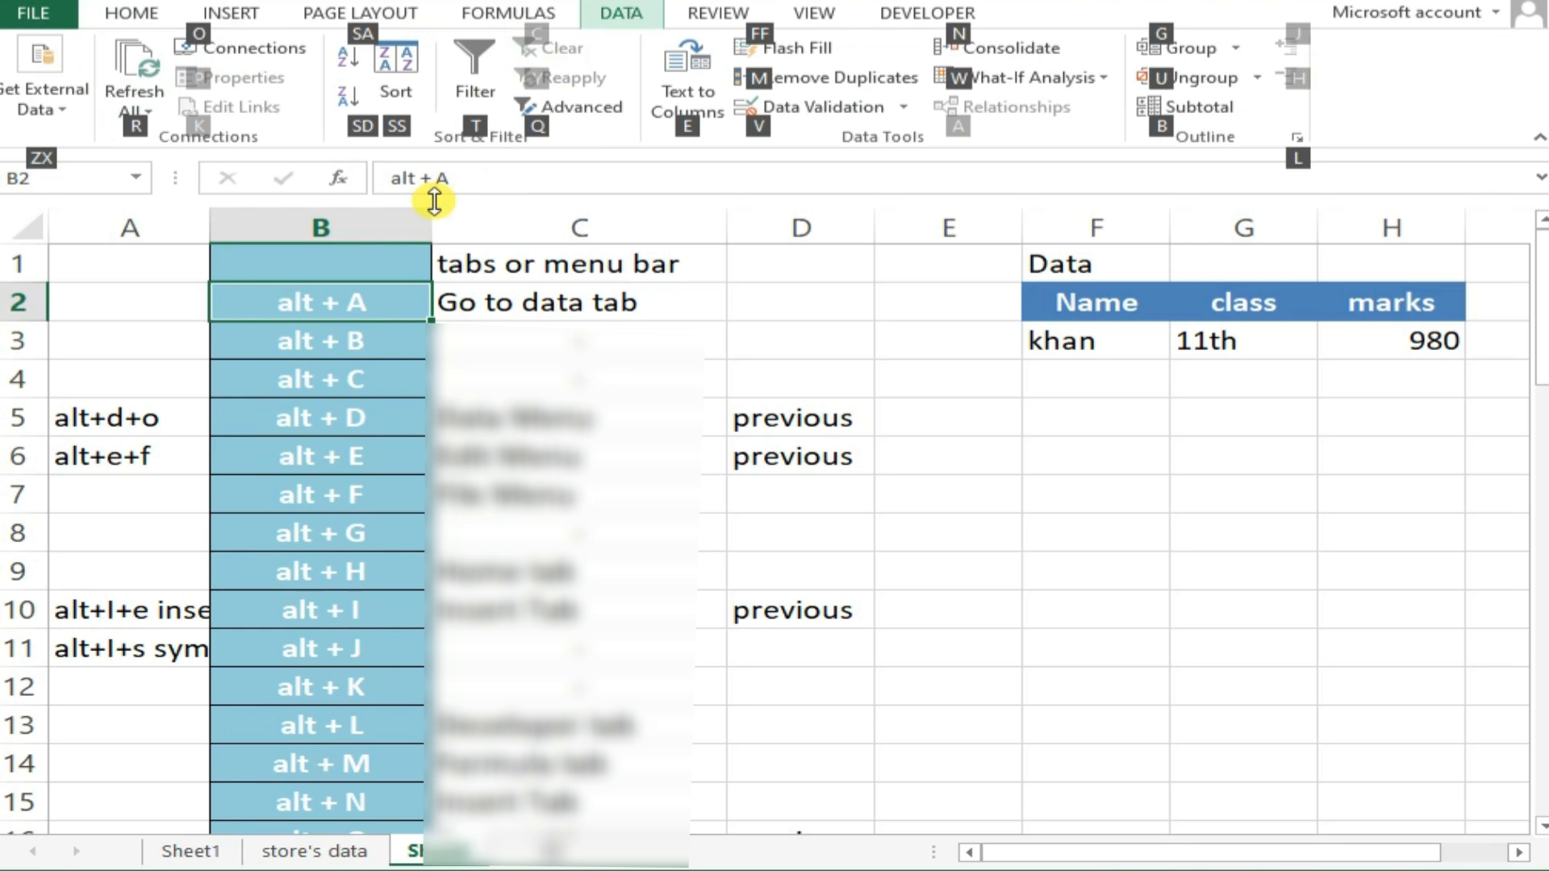
key("v")
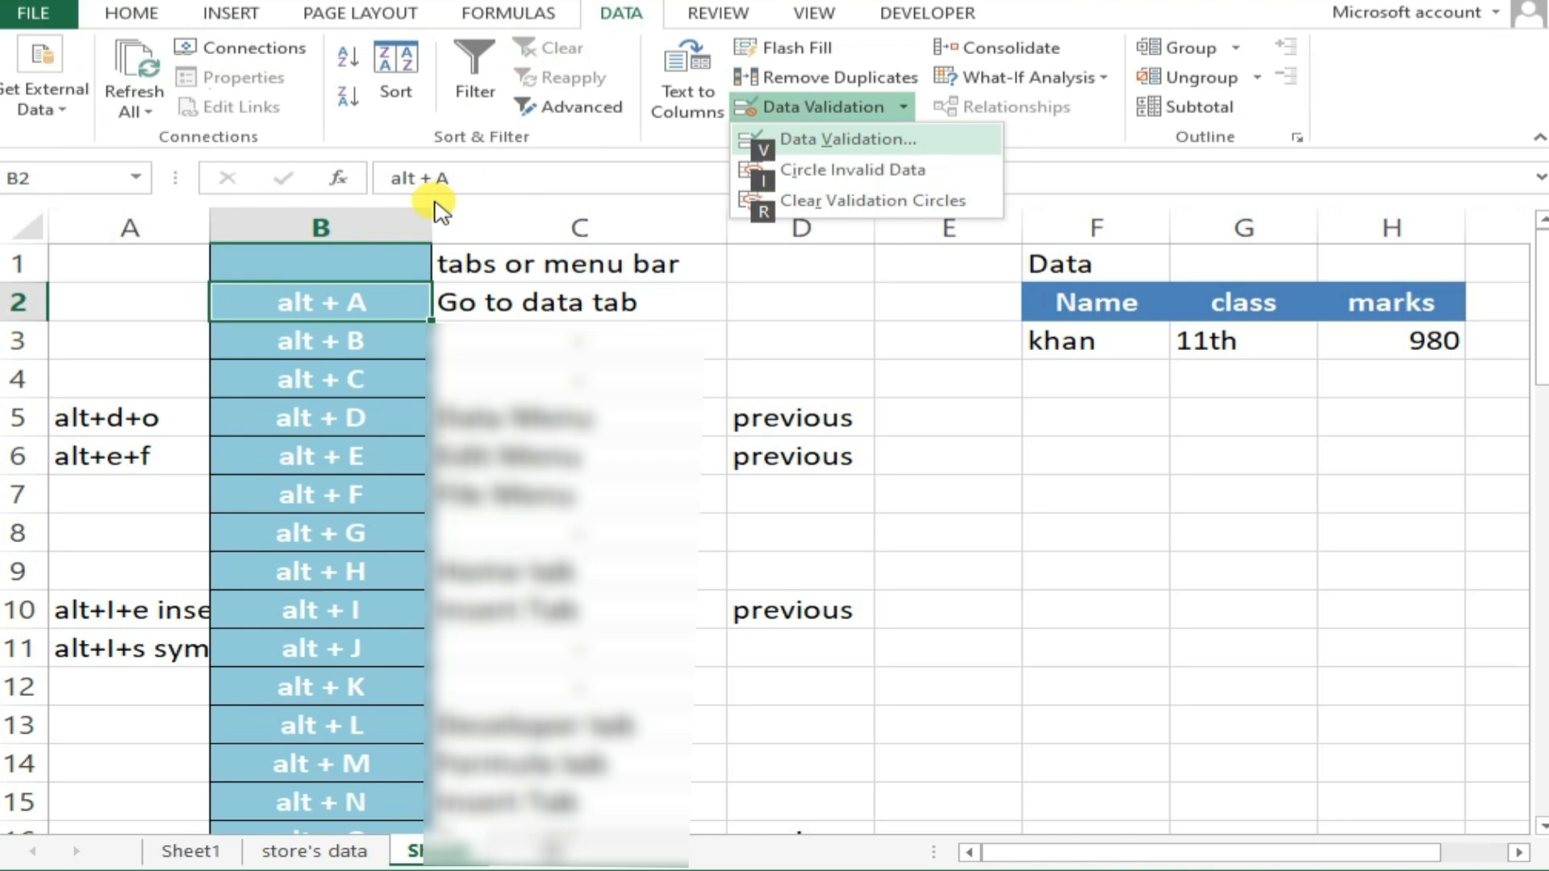
key("v")
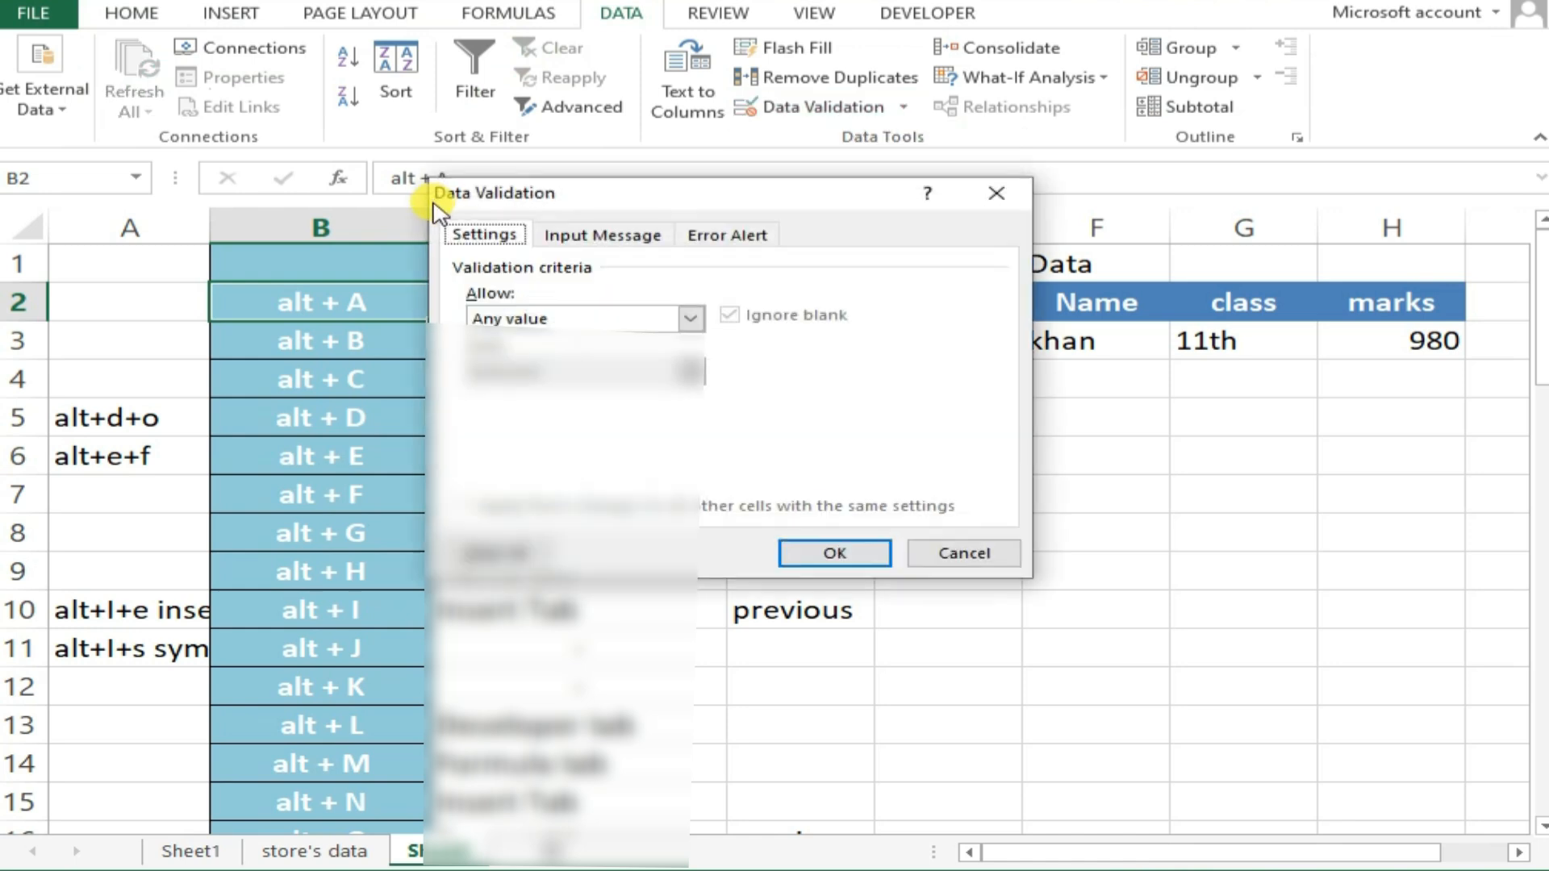
left_click(921, 551)
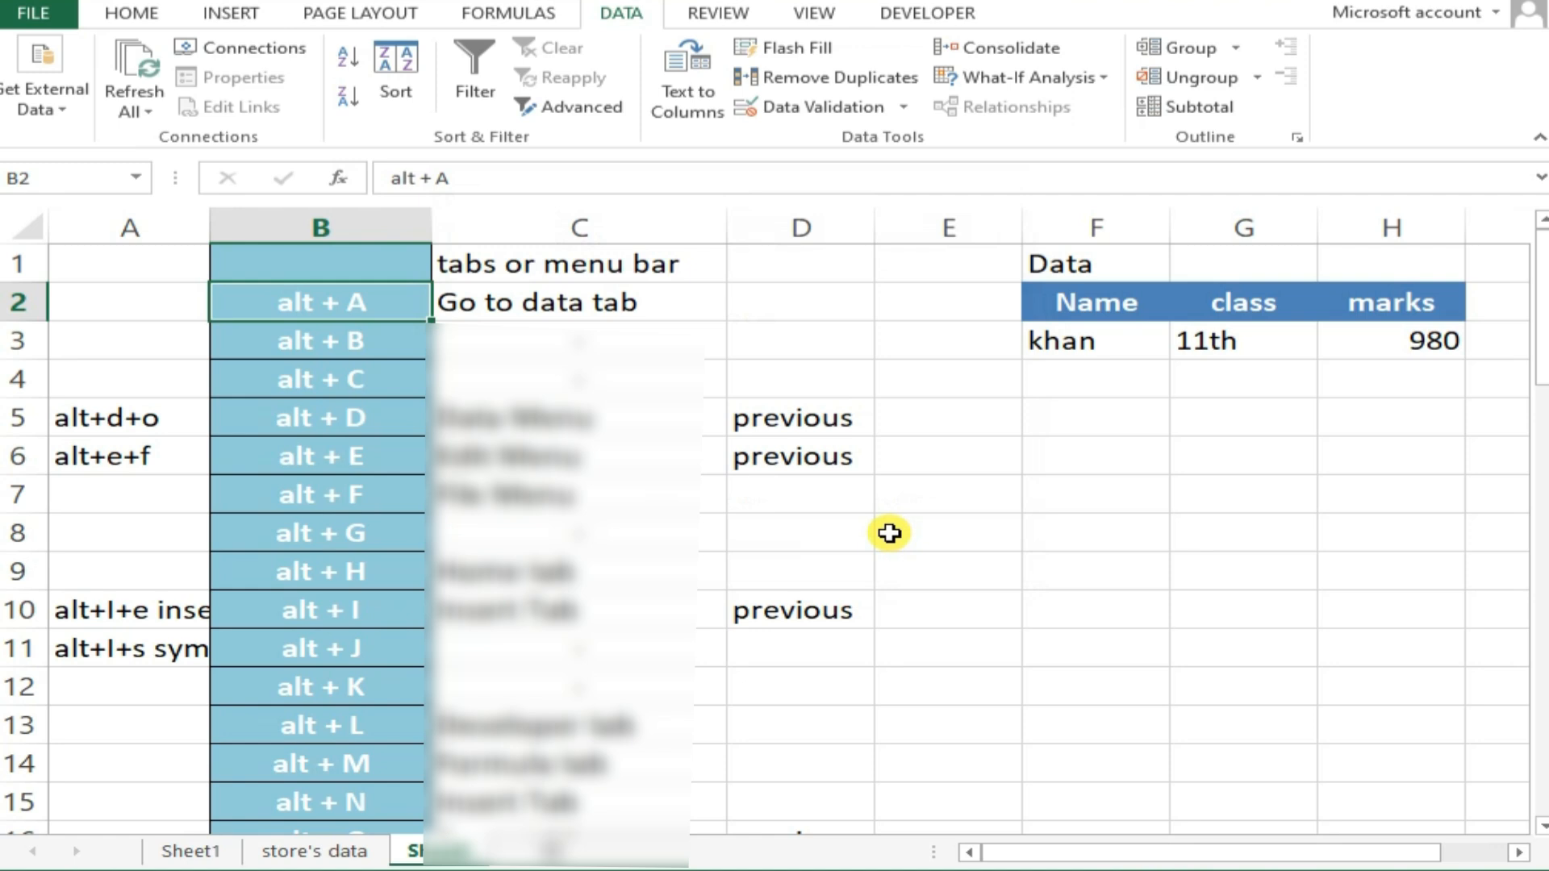
key("alt")
key("a")
key("v")
key("v")
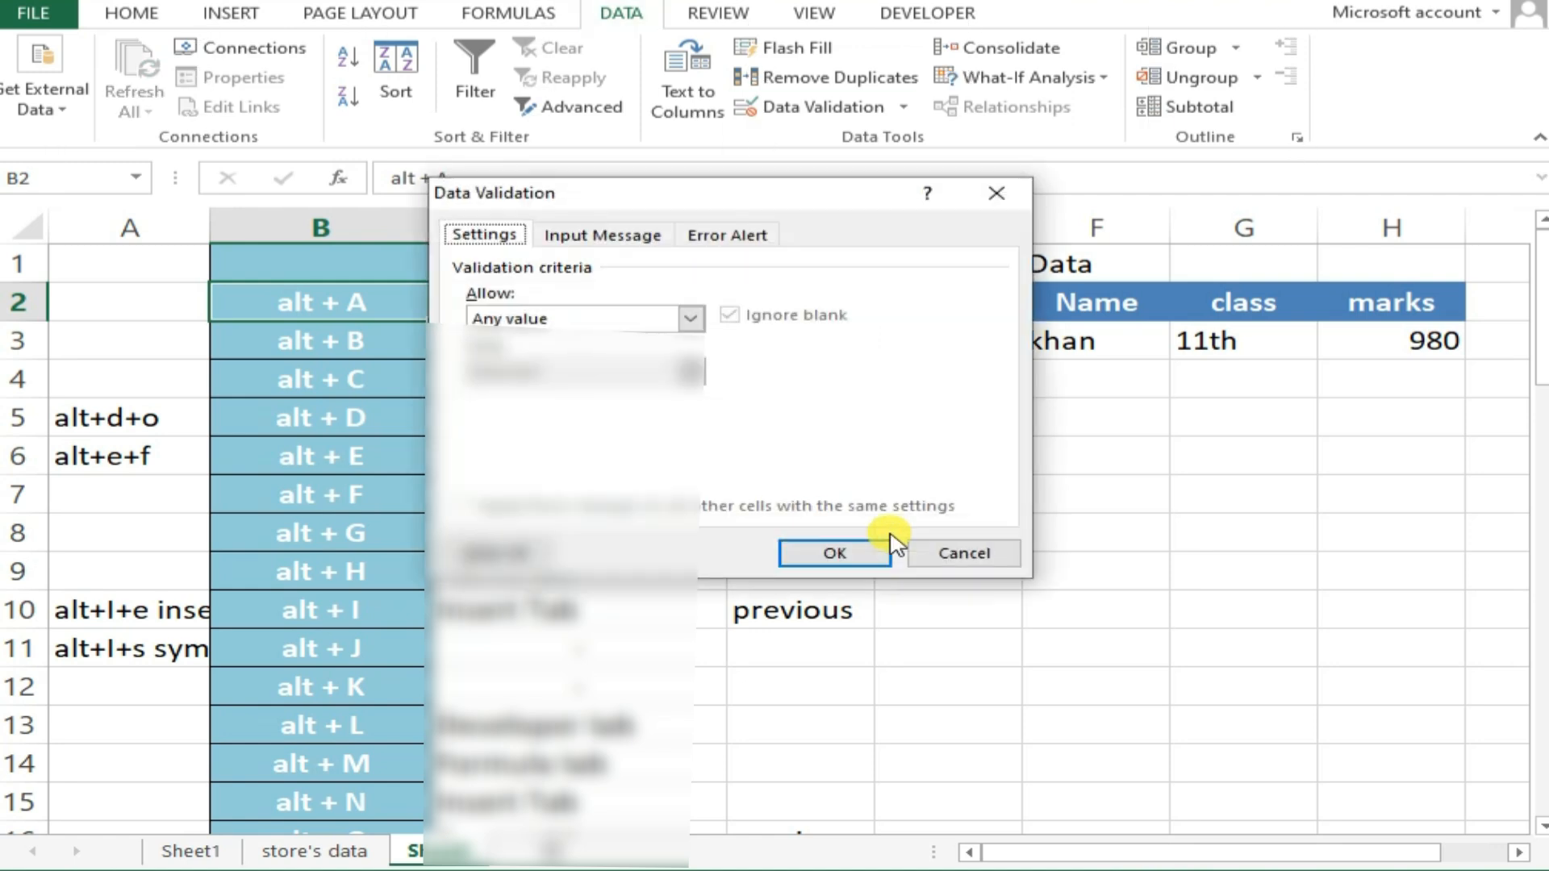
left_click(886, 553)
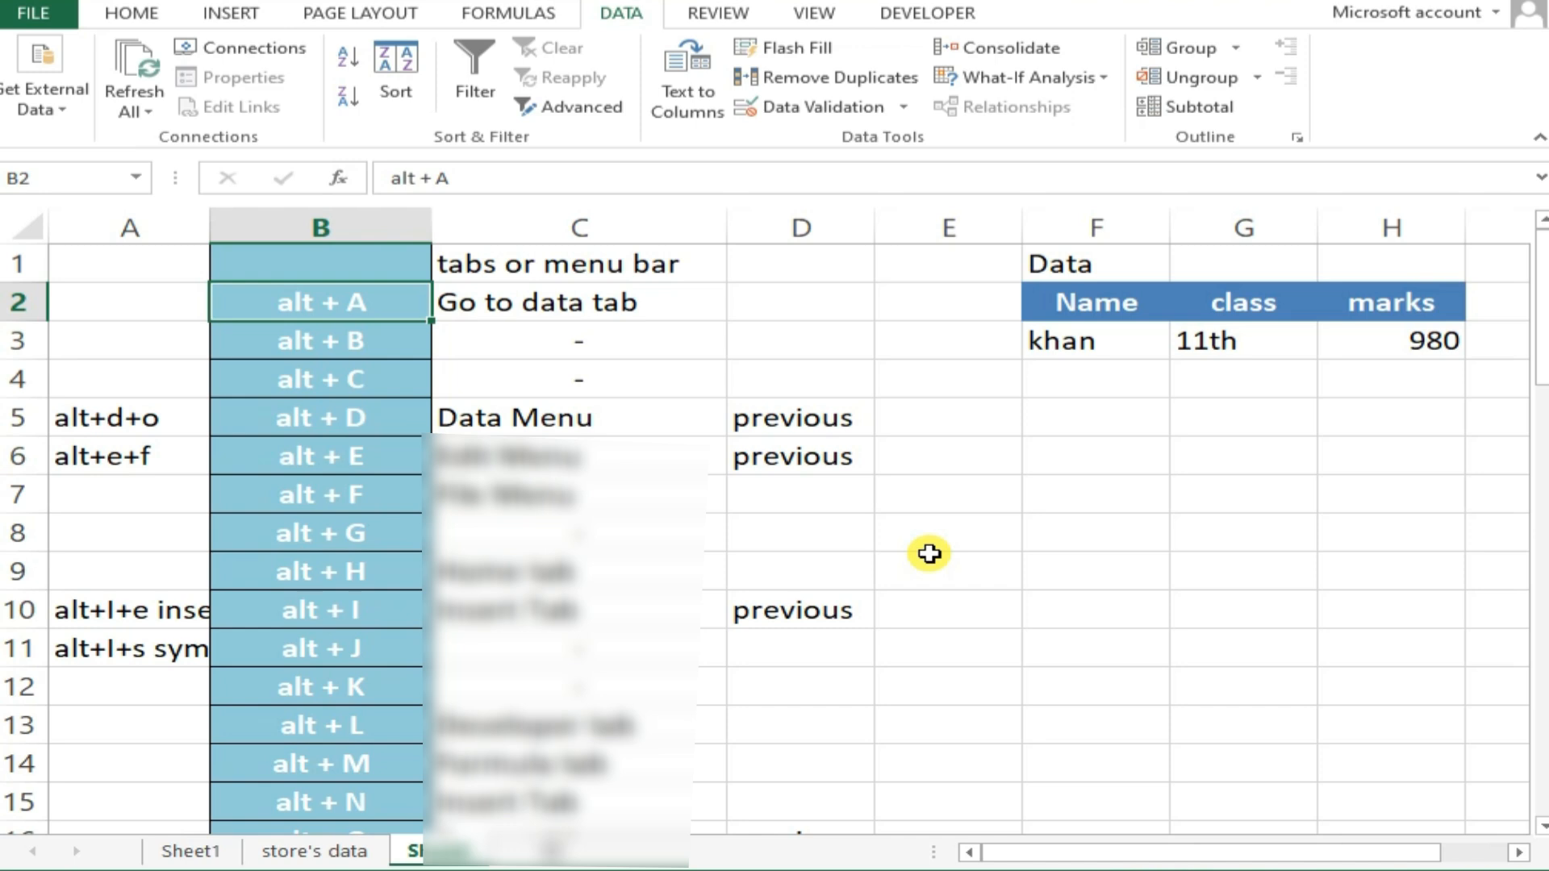
Open the data entry form for the Alt shortcut list and close it without changing any record
key("alt+d")
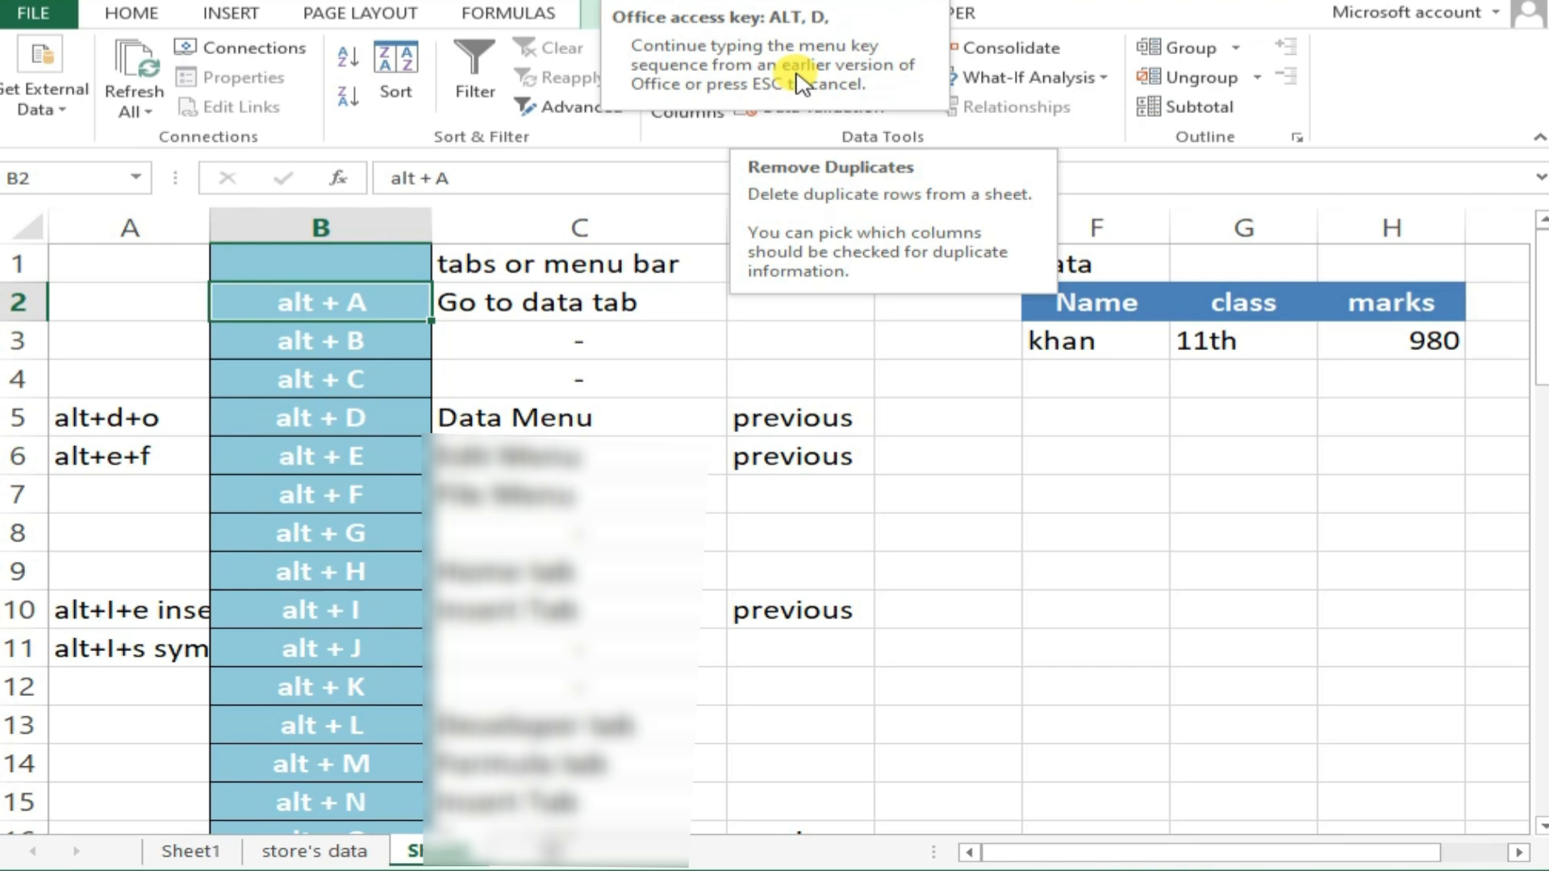
key("o")
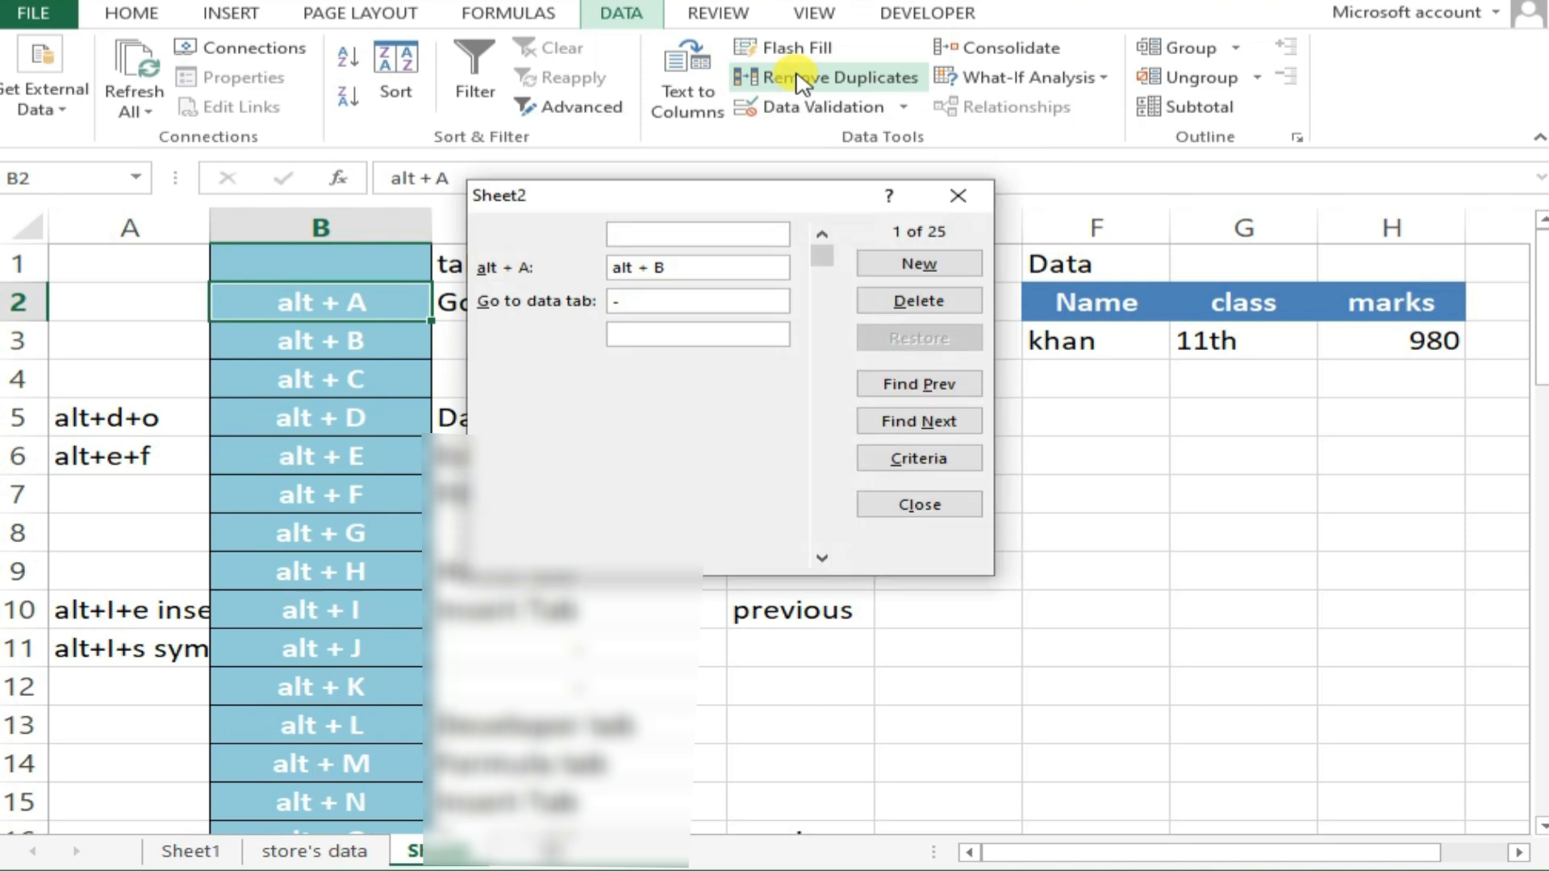
left_click_drag(743, 197, 684, 315)
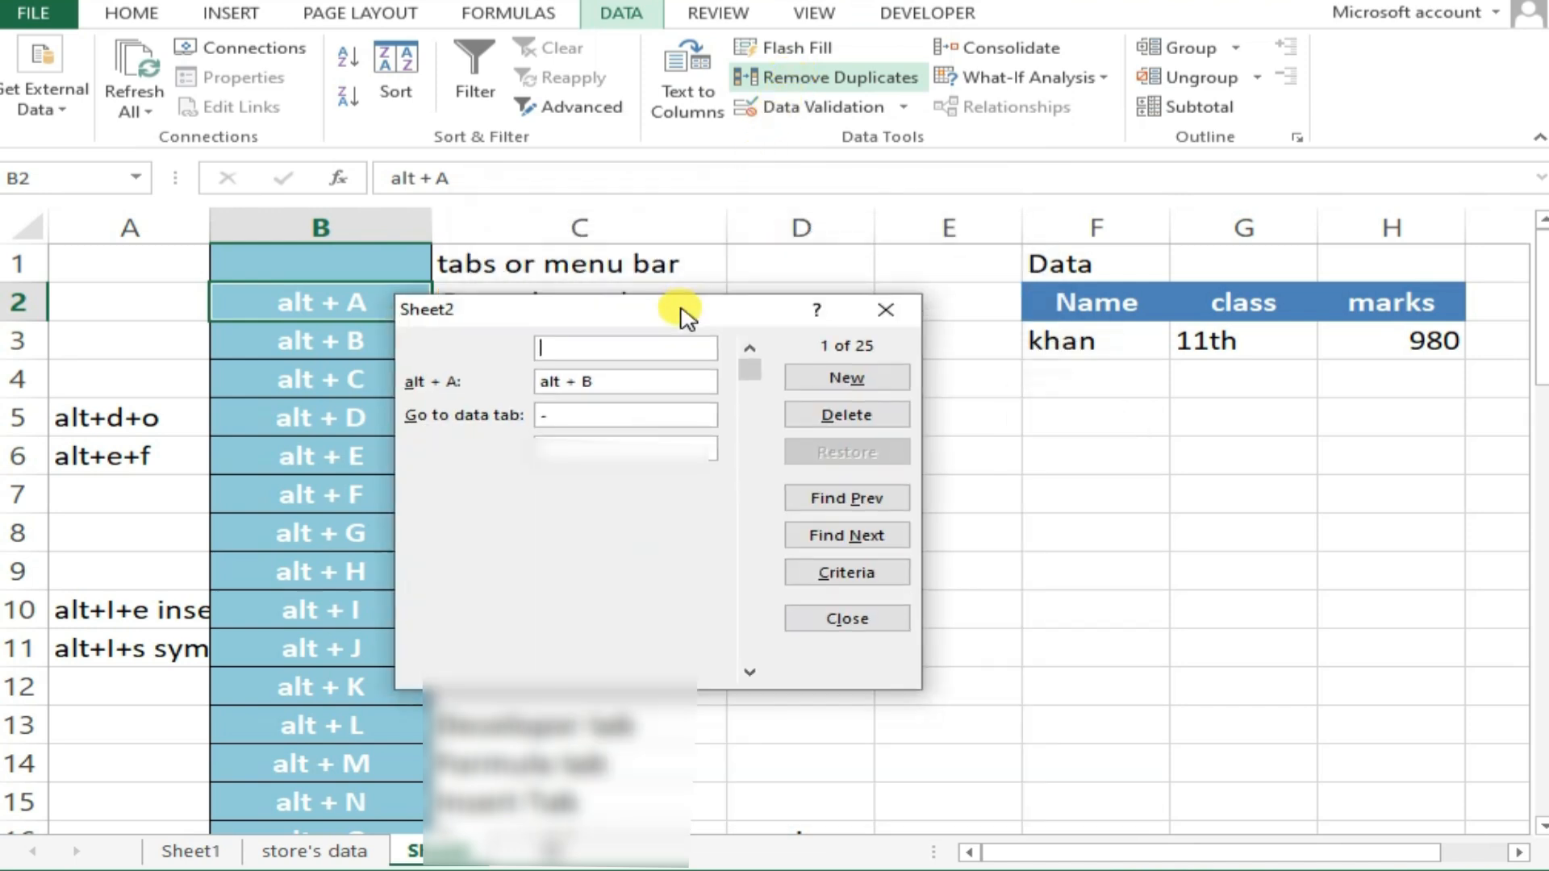
key("Escape")
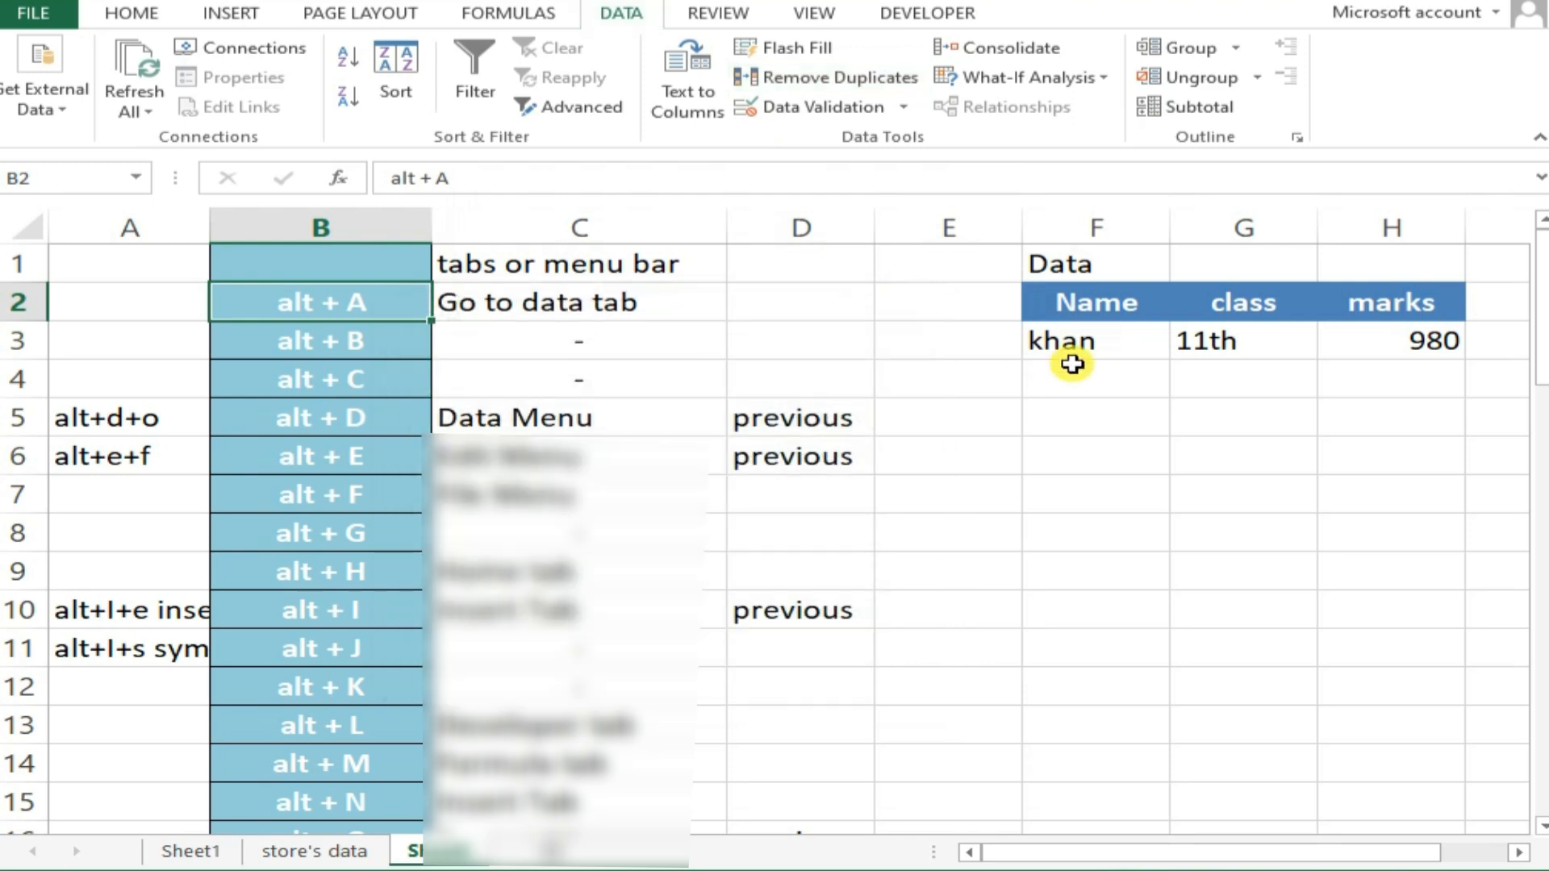
Open the data entry form for the Name, class and marks table from cell F4 and start a blank new record
left_click(1076, 368)
left_click_drag(1093, 318, 1343, 329)
left_click(1158, 339)
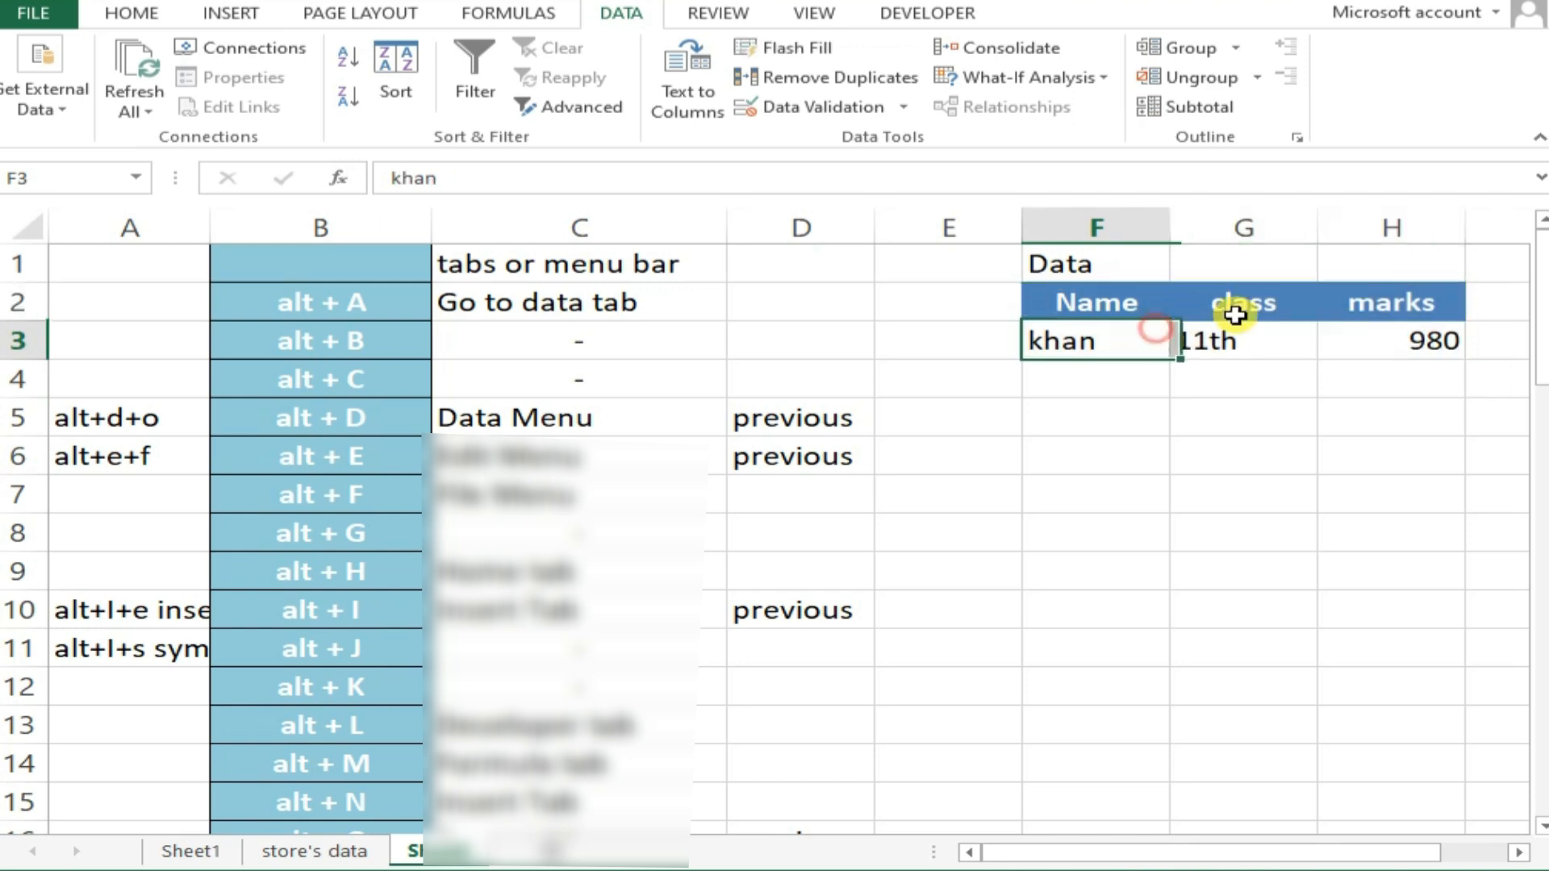
left_click(1383, 311)
left_click(1083, 373)
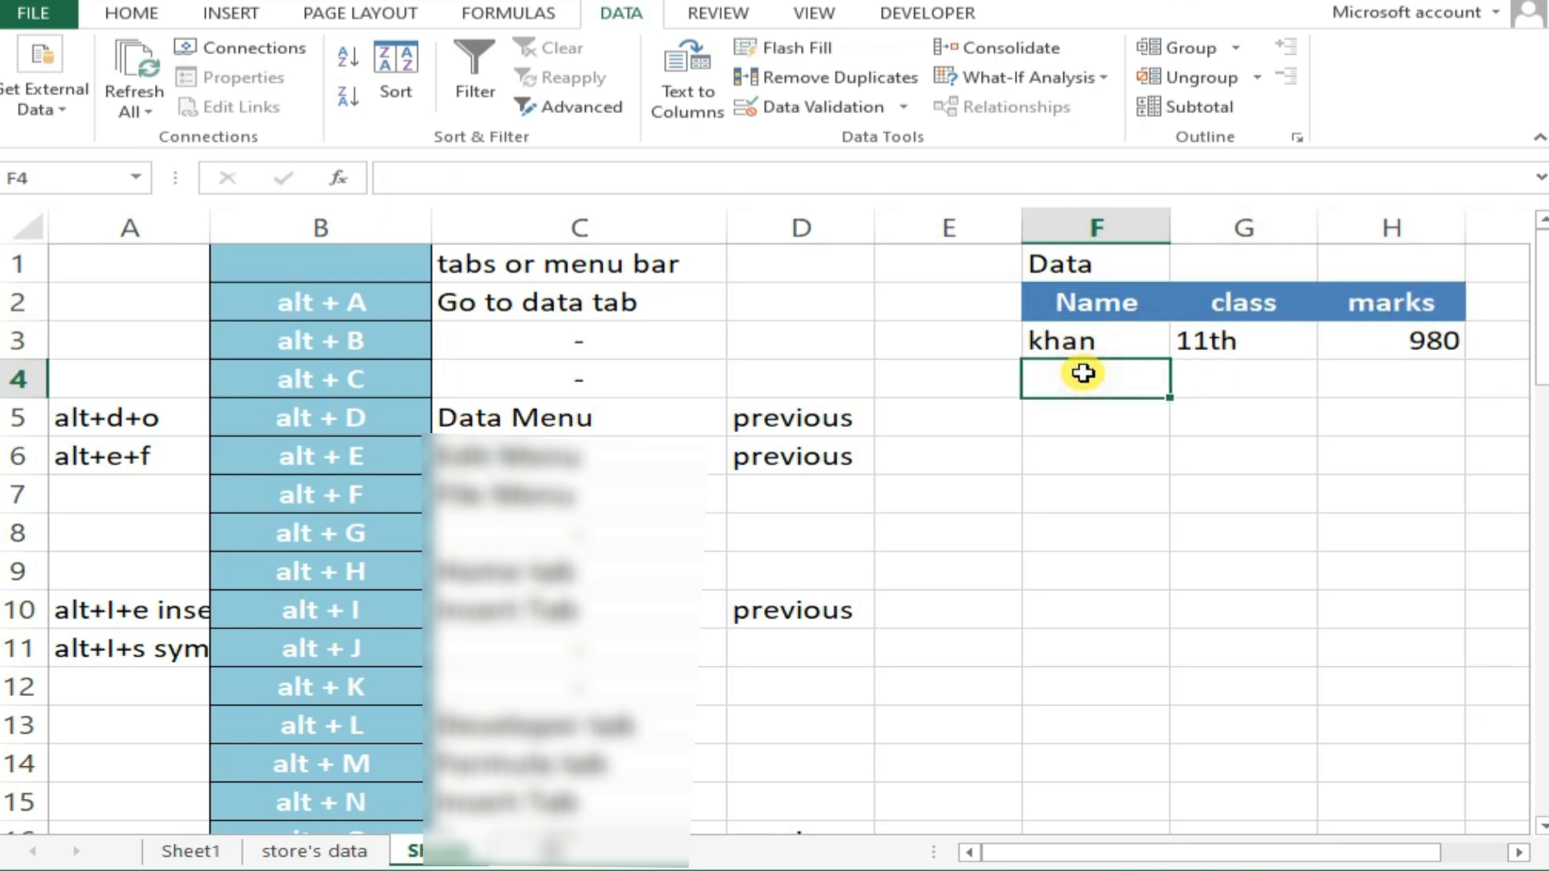
key("alt+d")
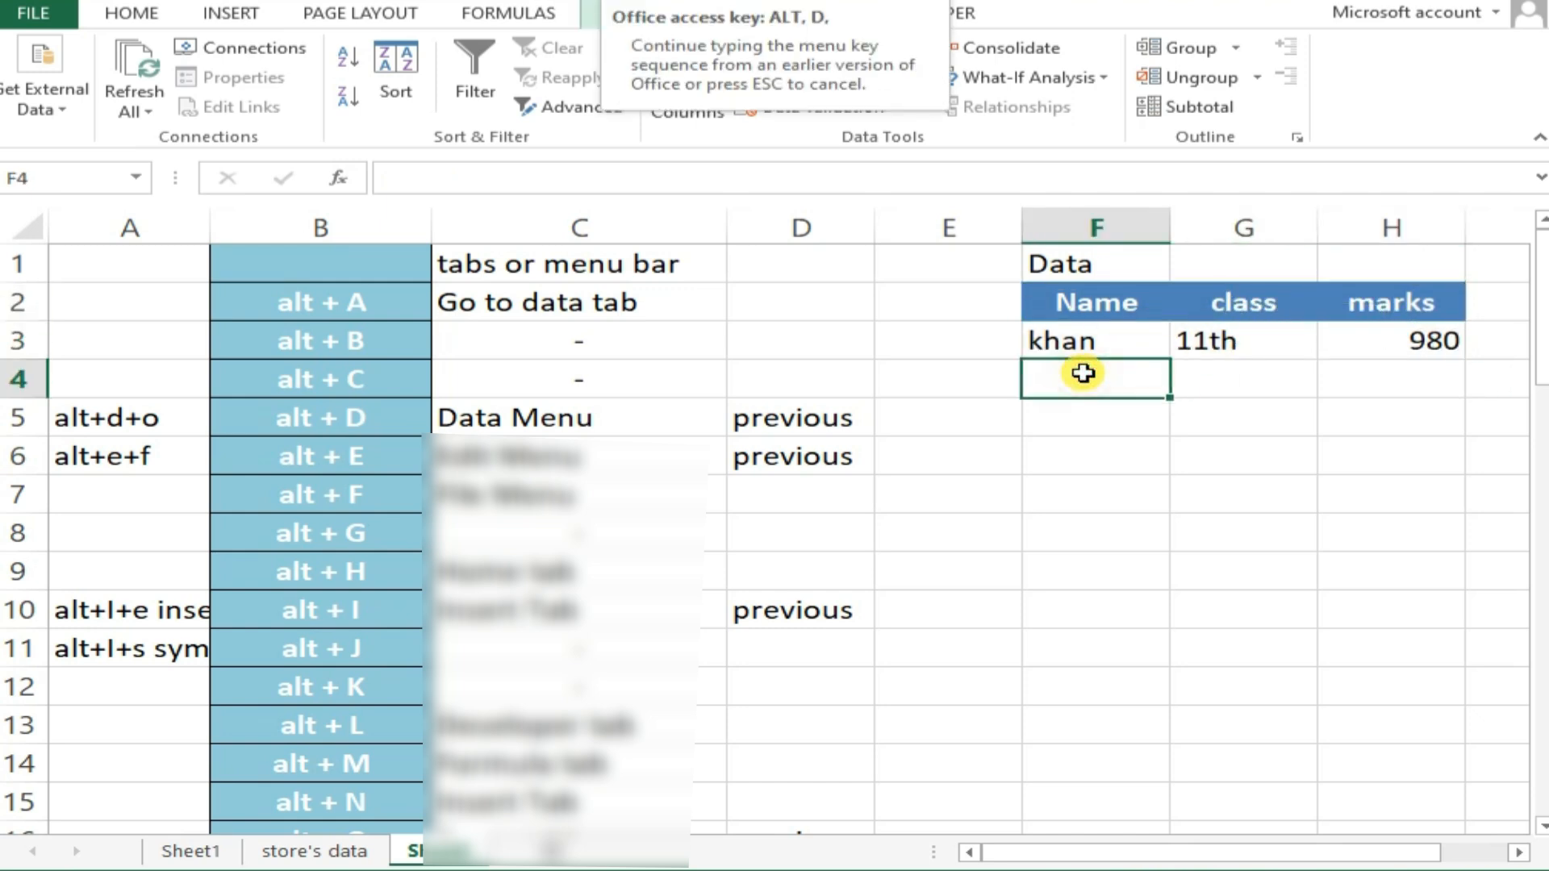
key("o")
left_click_drag(675, 311, 847, 267)
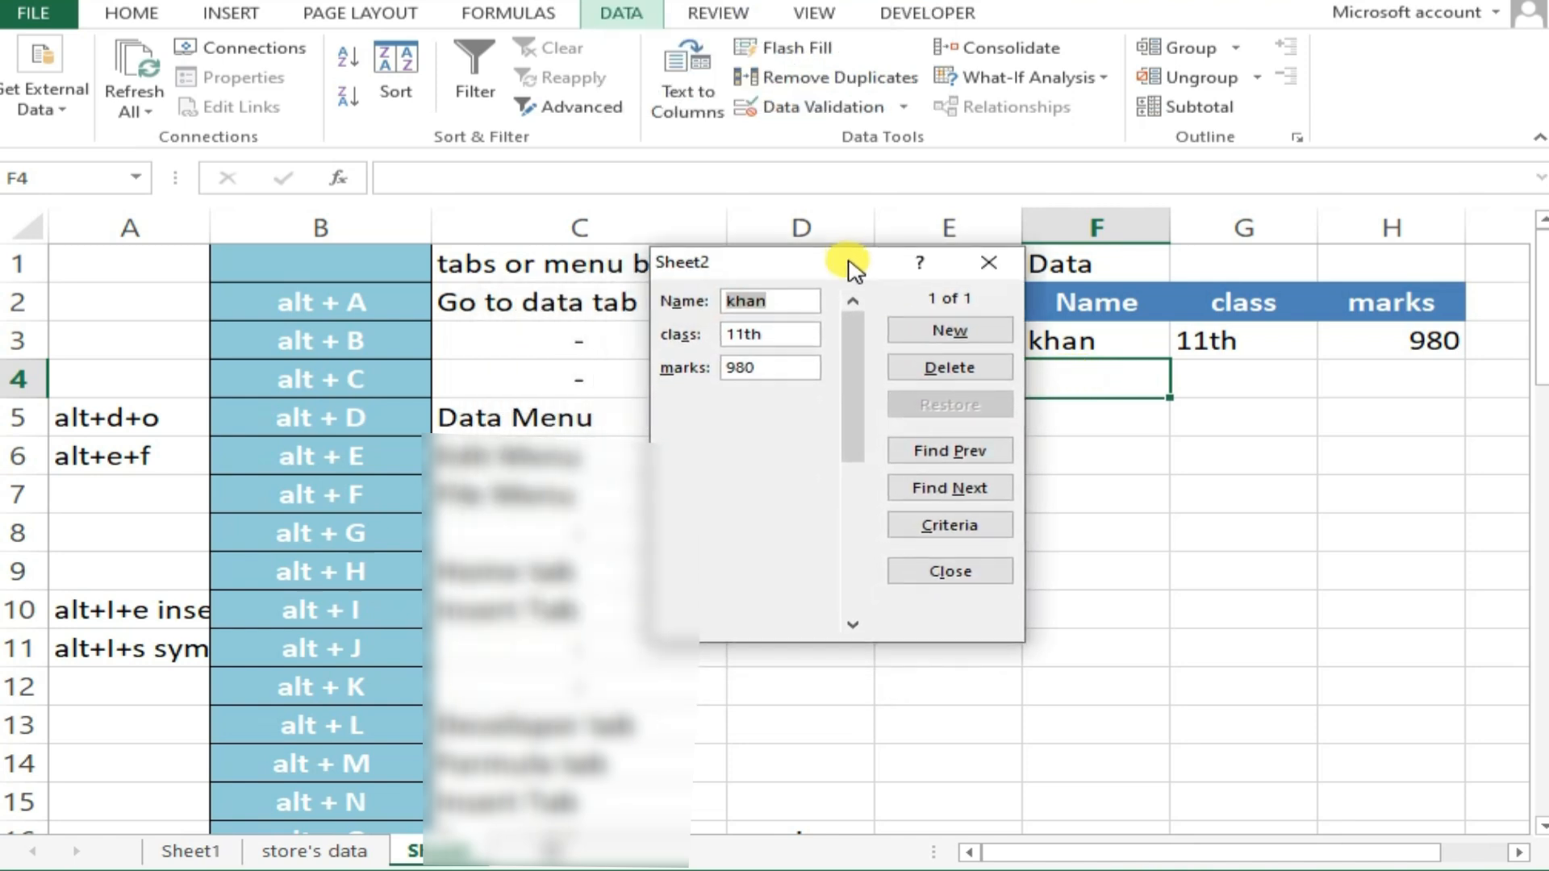
left_click(984, 346)
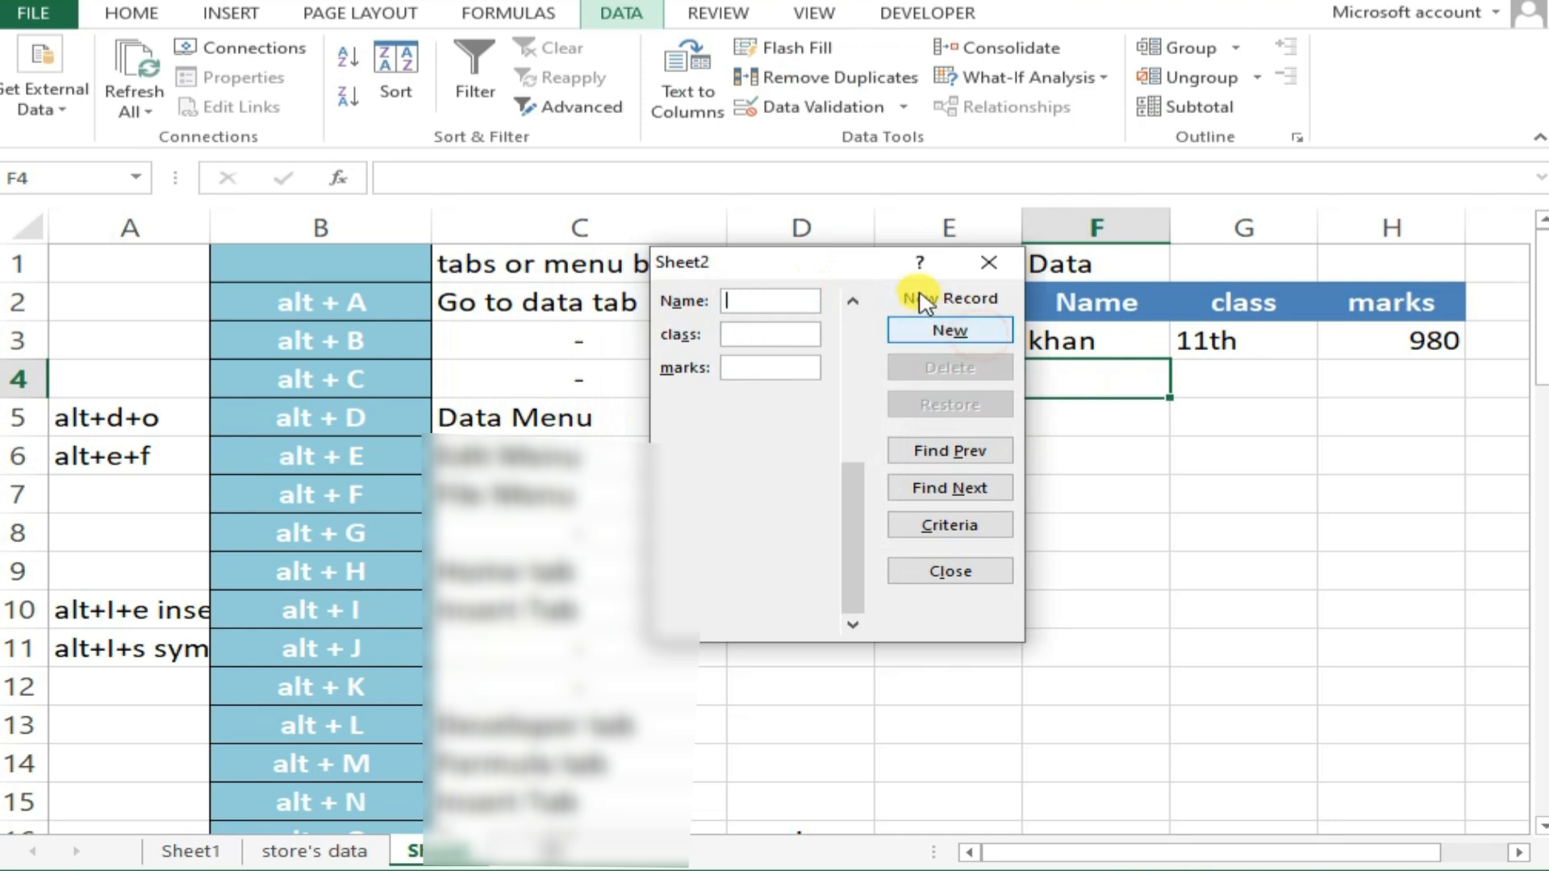
left_click_drag(863, 268, 806, 299)
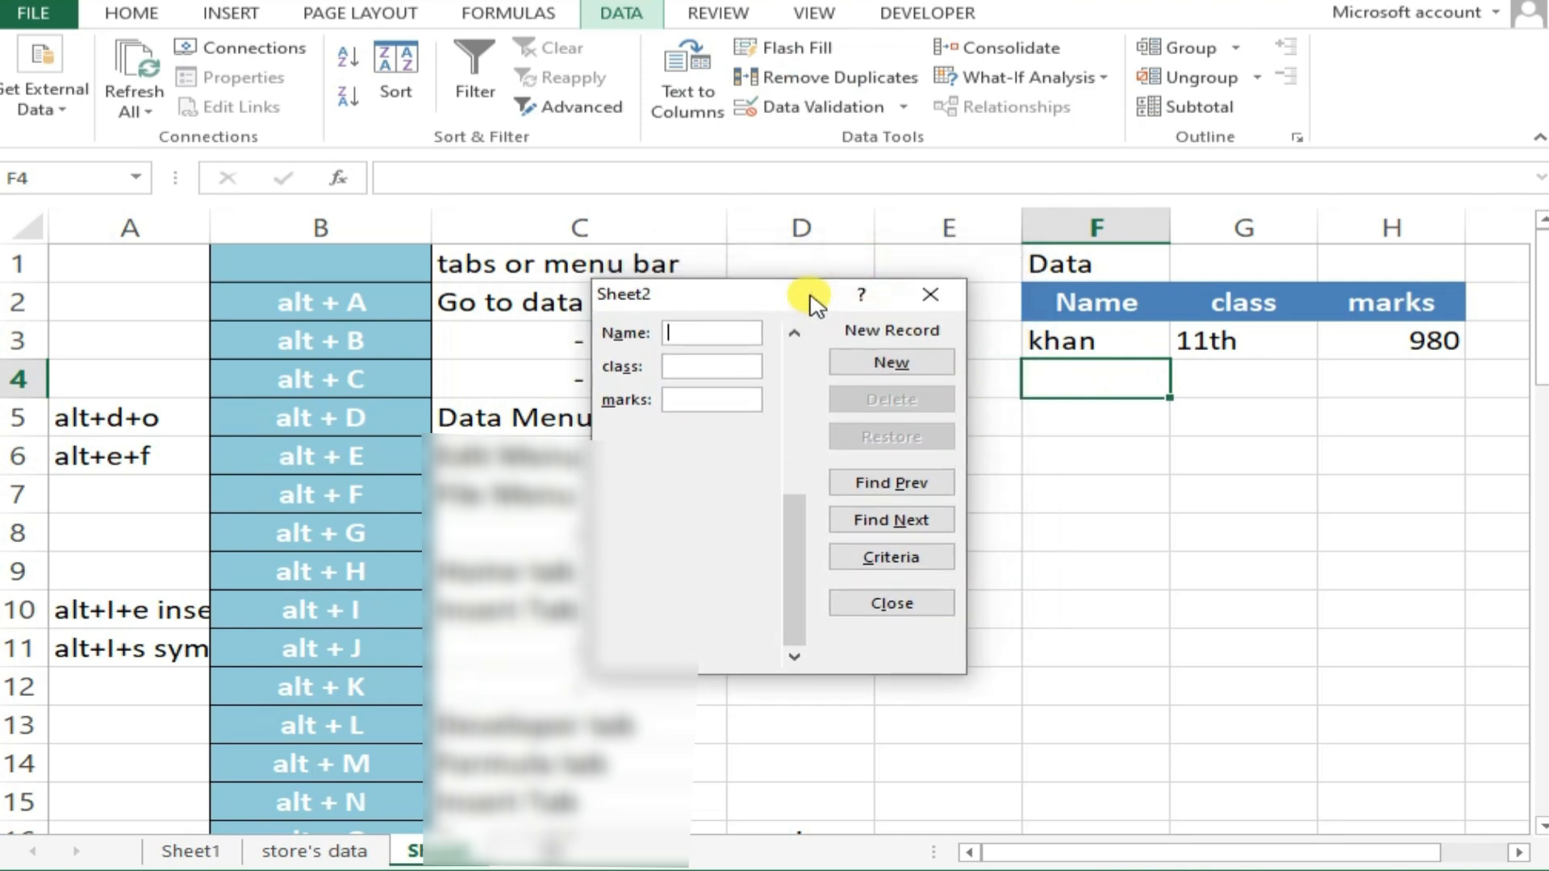
Fill in the new record with the student's name, class 8th and marks 870, and add it to the table
type("veer")
key("Tab")
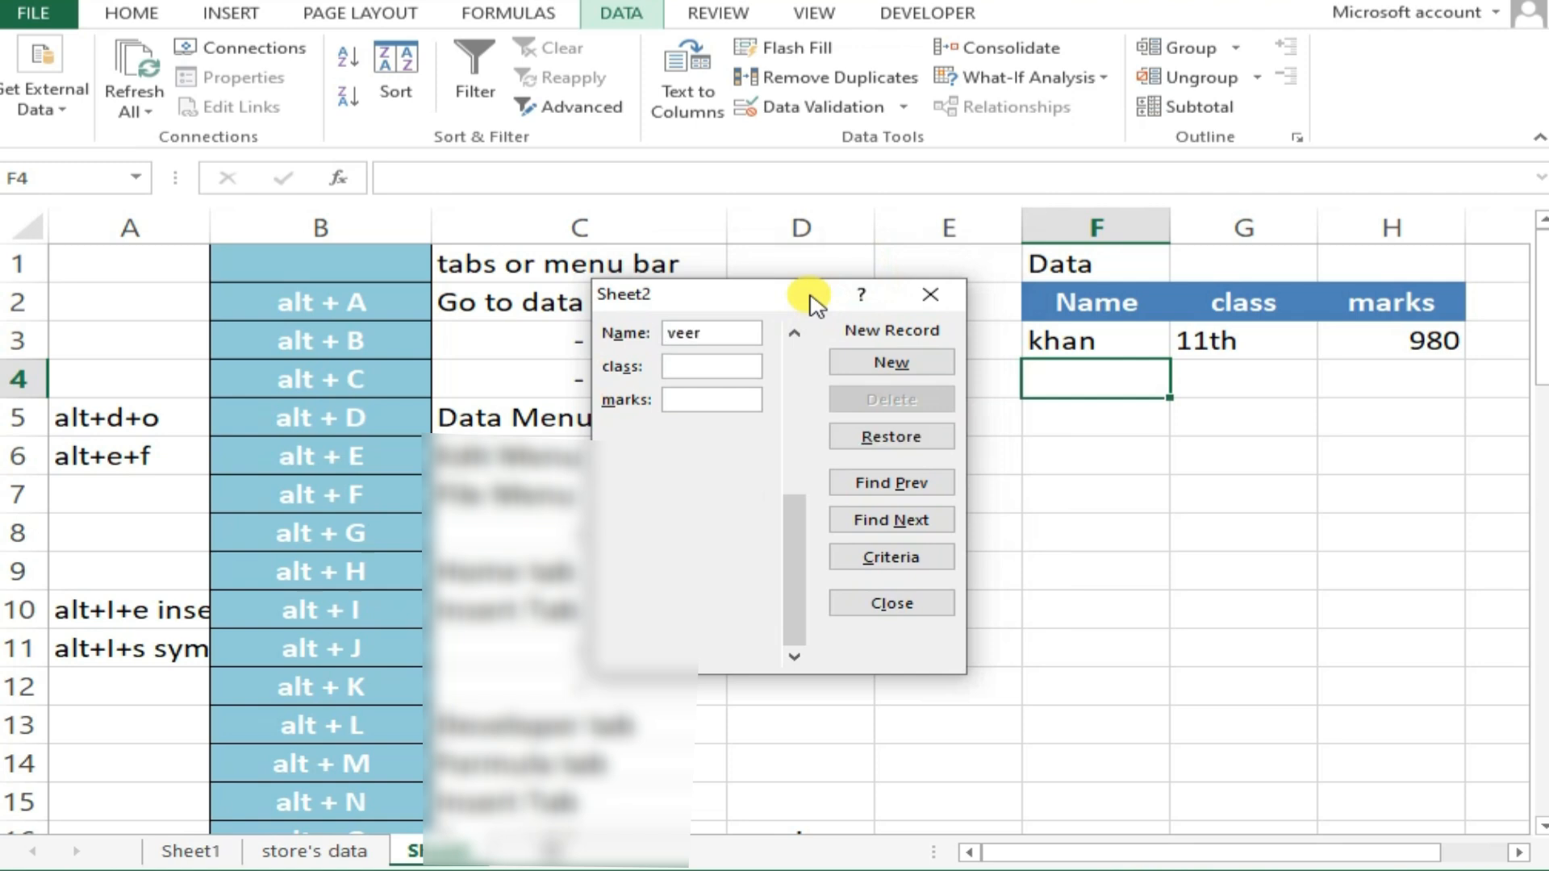
type("8th")
key("Tab")
type("870")
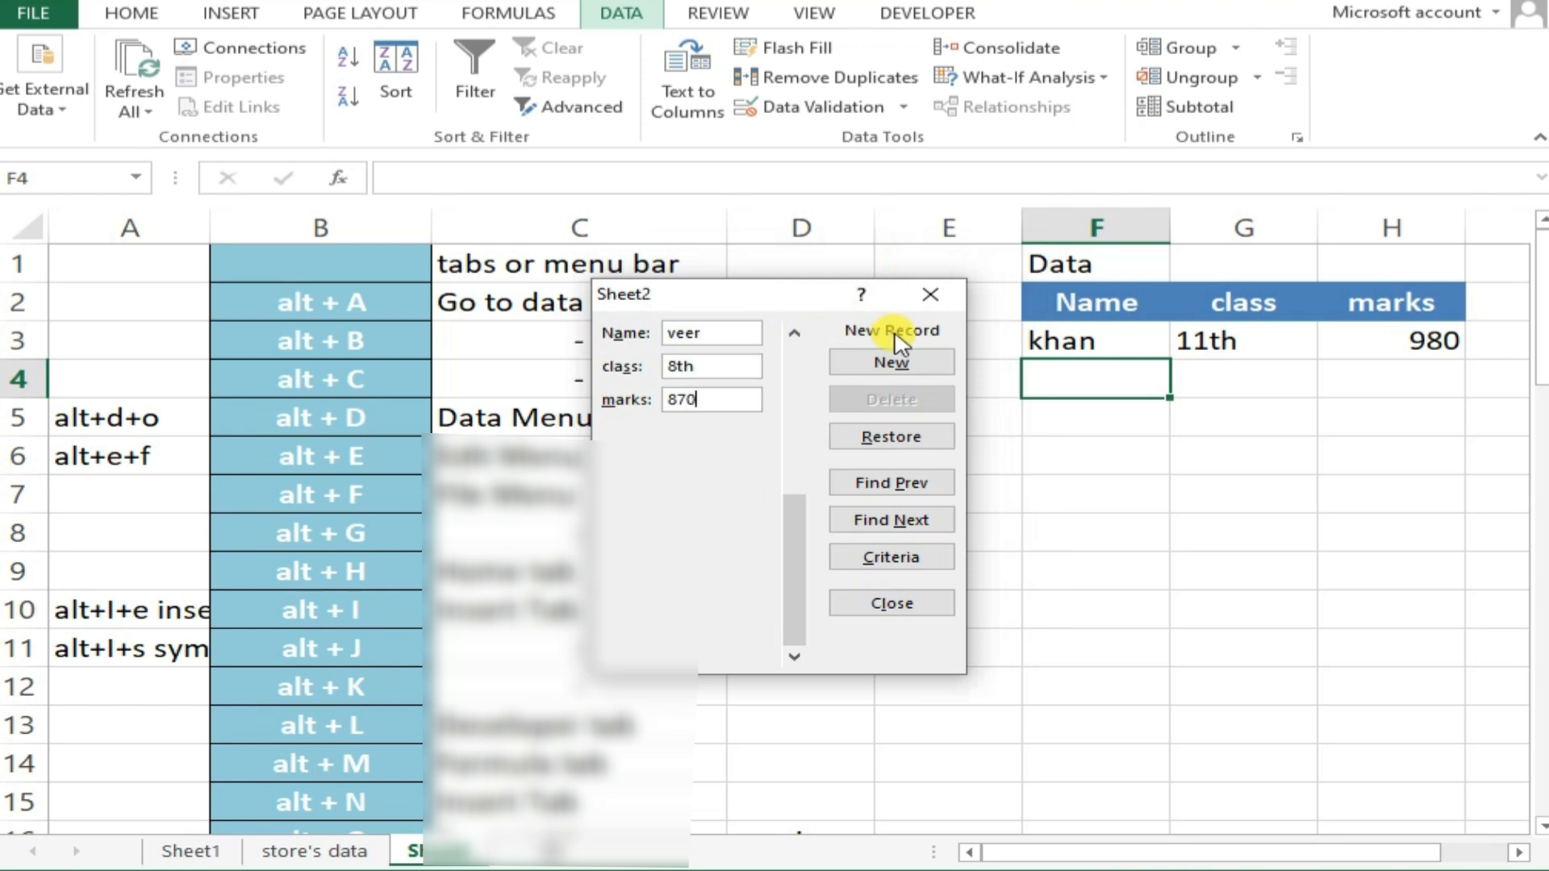
left_click(894, 353)
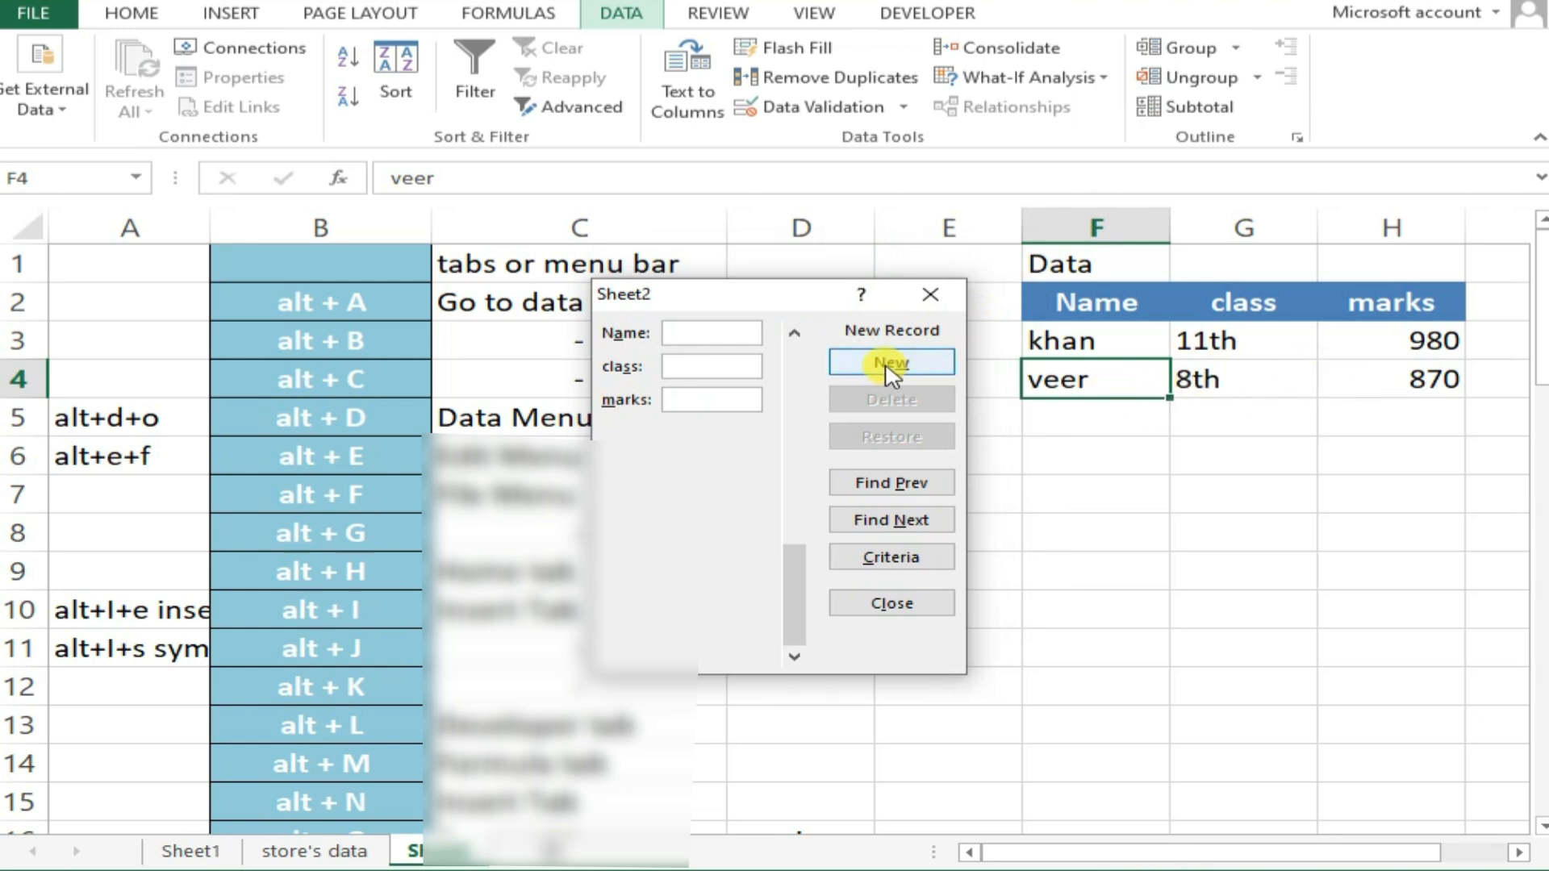
Add another record with the student's name, class 12th and marks 980, and close the data form
type("kaak")
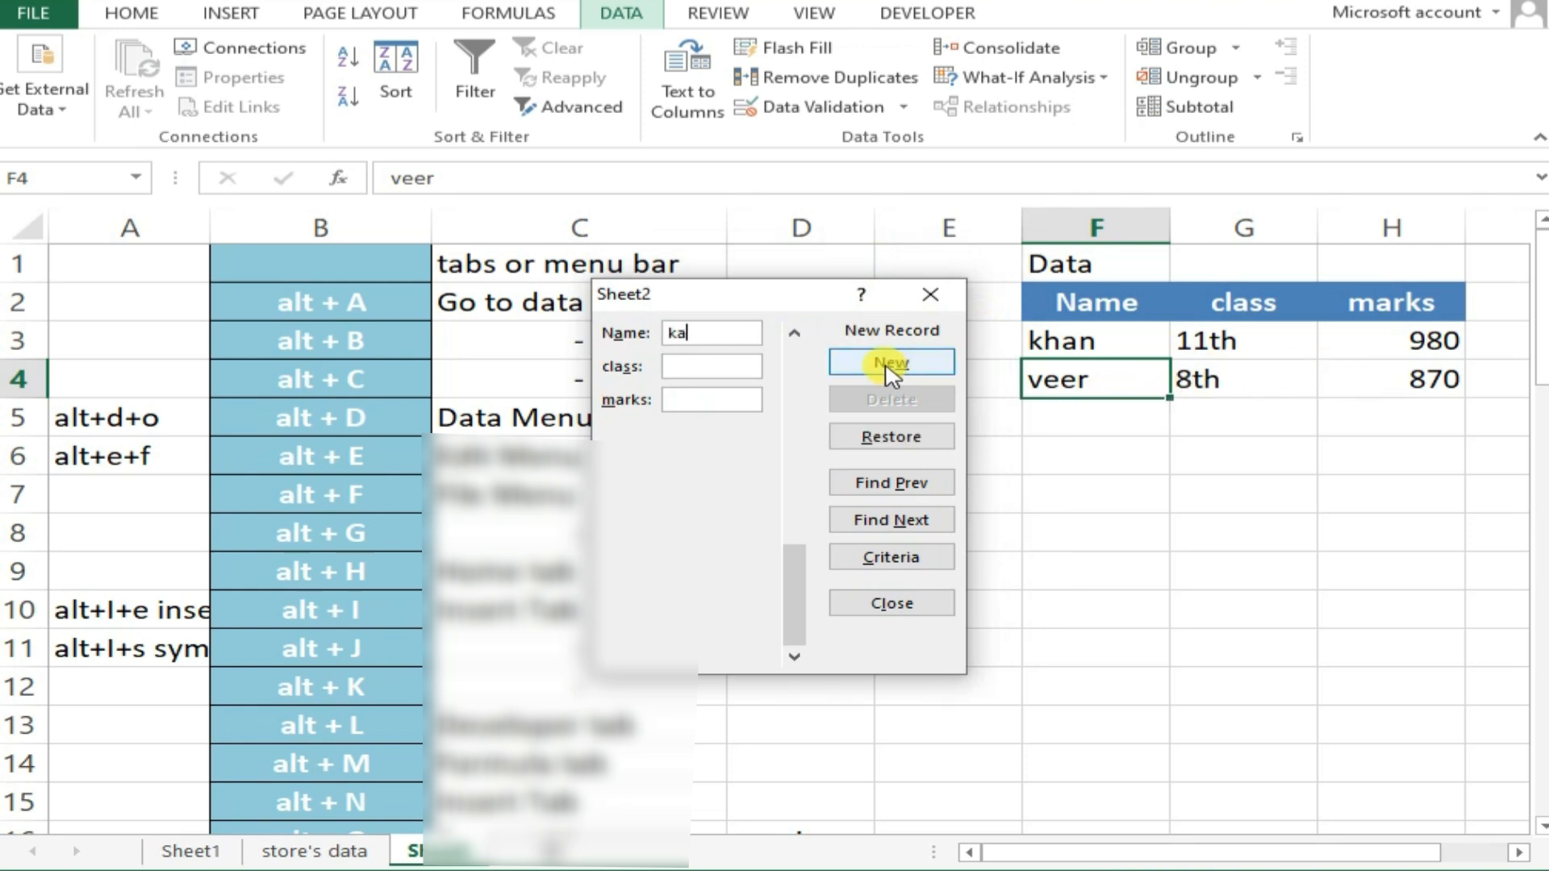
key("BackSpace")
key("BackSpace")
key("BackSpace")
type("aka")
key("Tab")
type("12th")
key("Tab")
type("980")
left_click(888, 368)
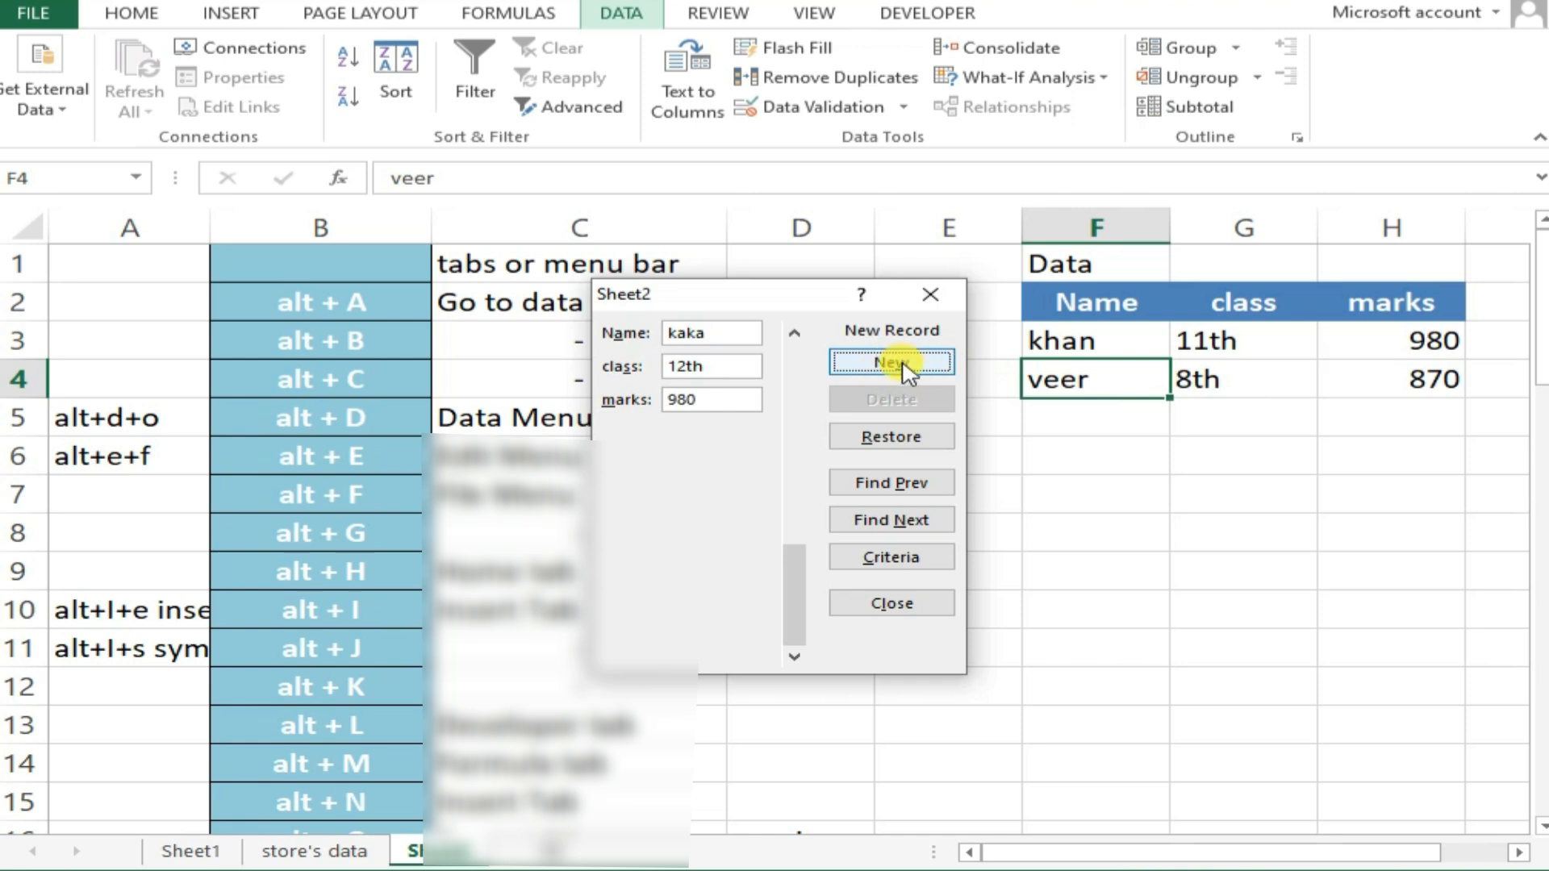
left_click(890, 368)
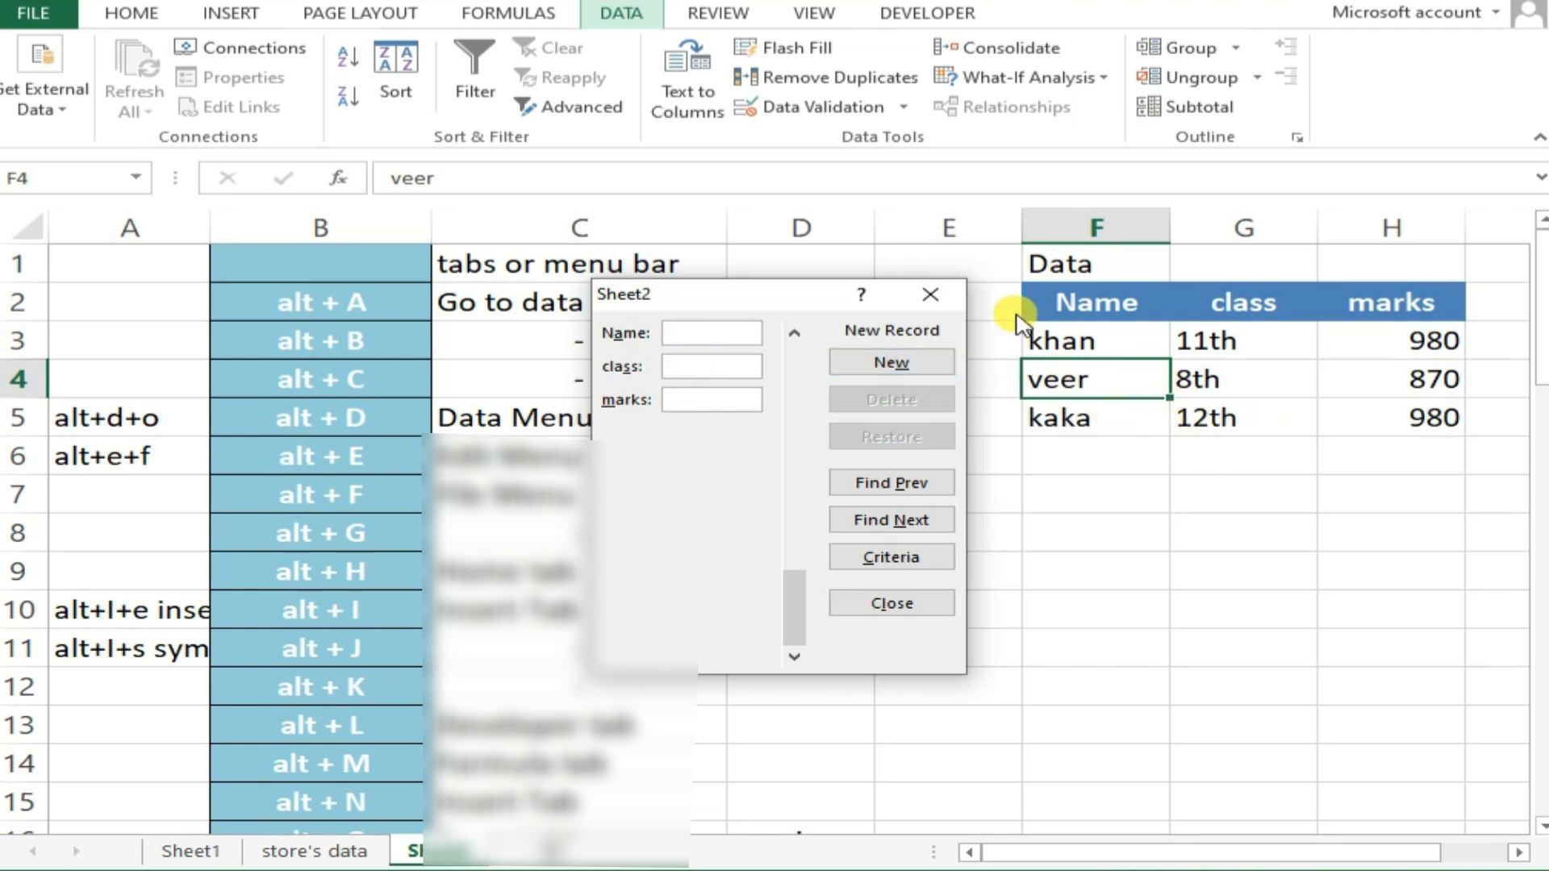
left_click(930, 295)
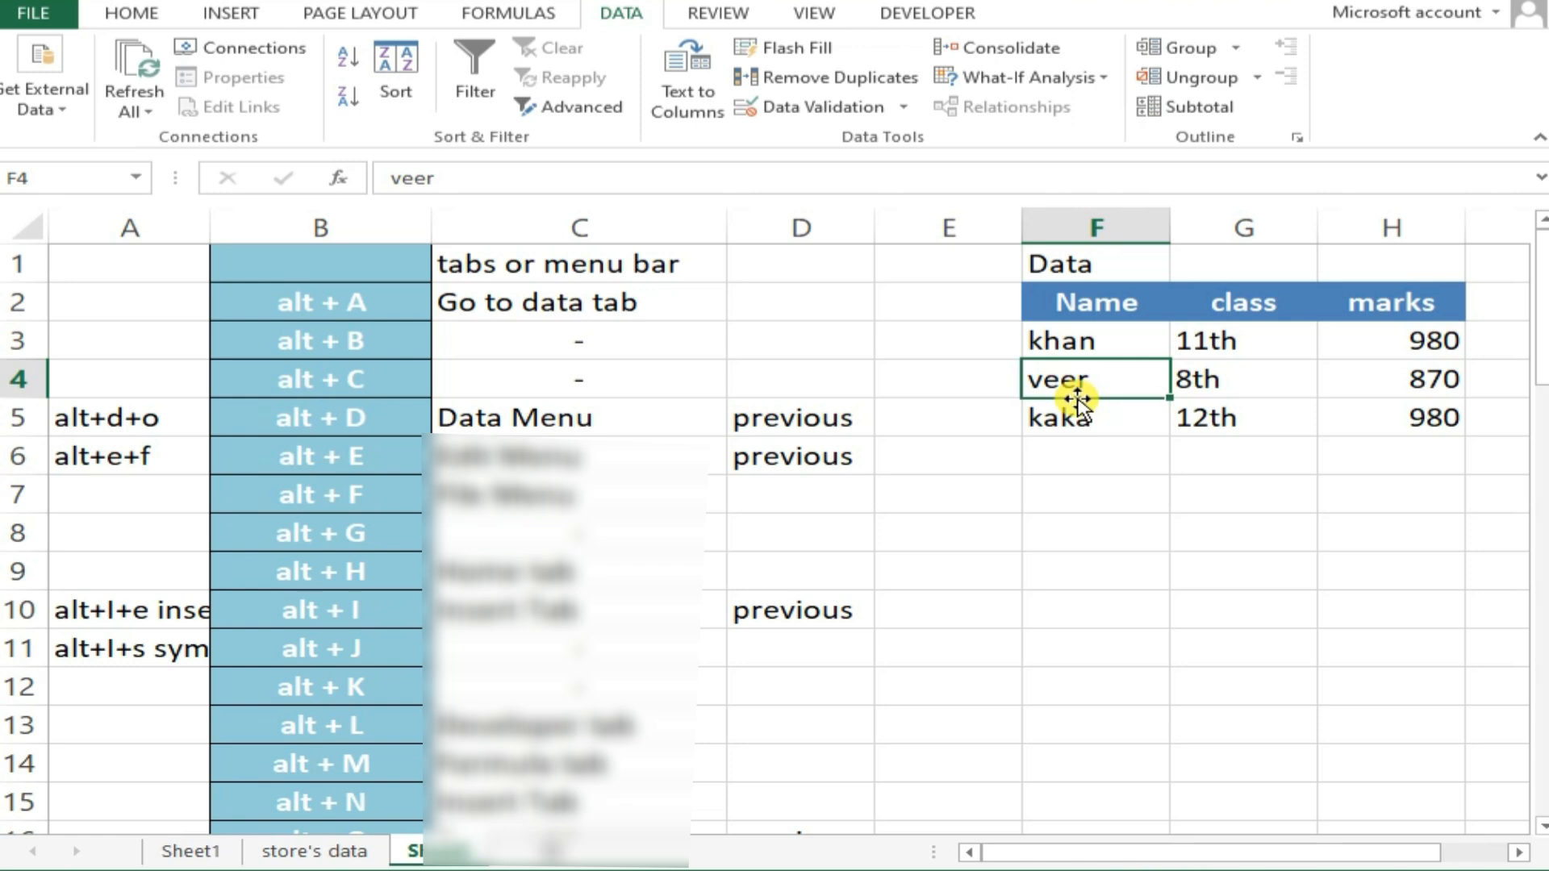
Find the student name already entered in the Find what field on the sheet, and close Find and Replace
key("alt+e")
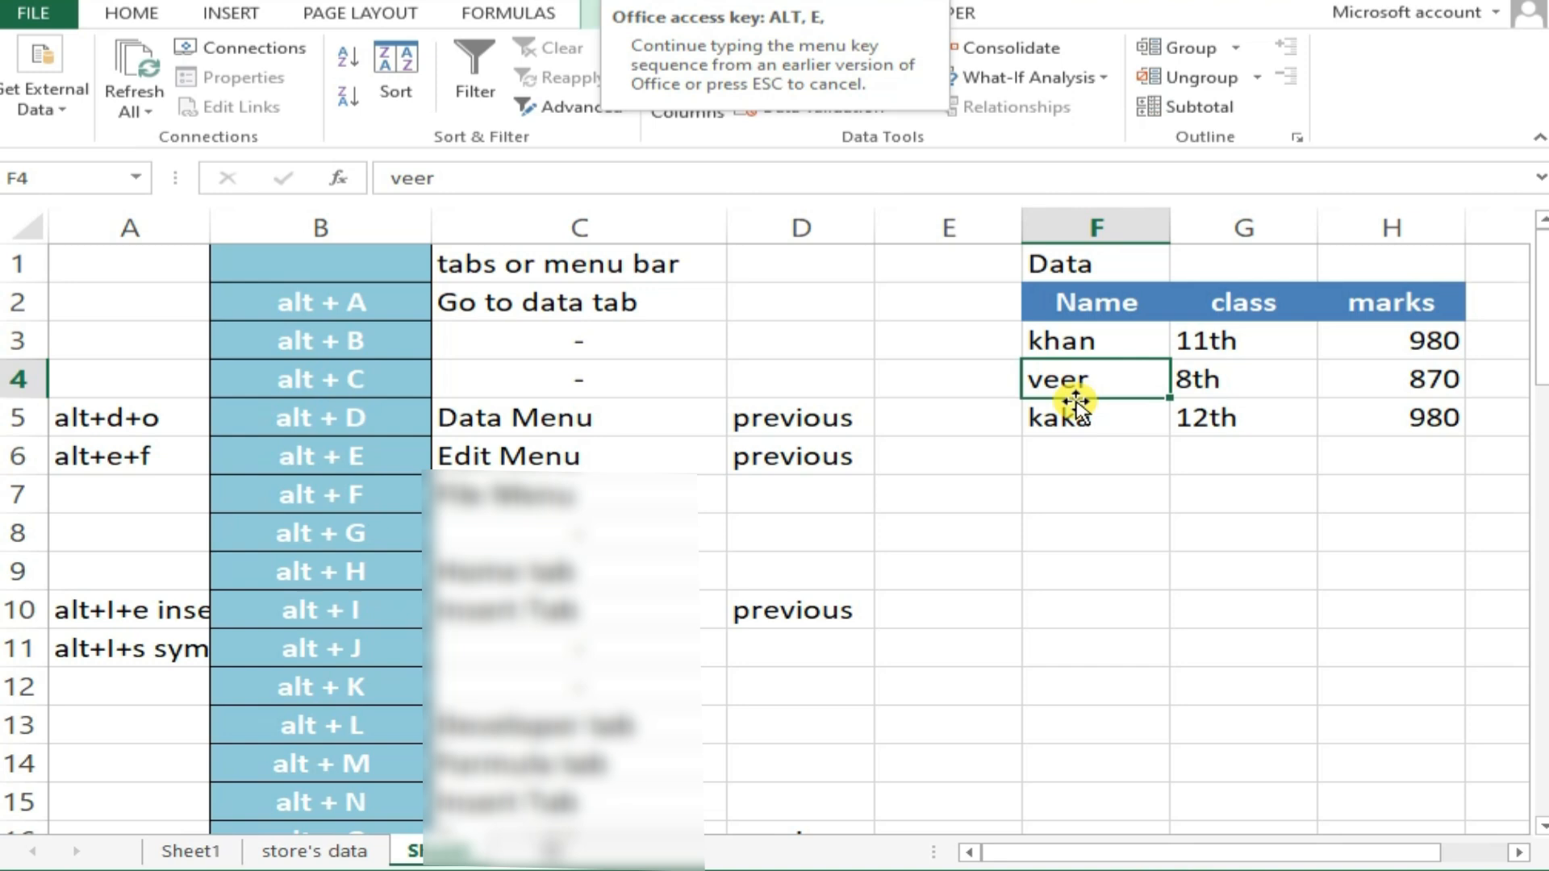
key("f")
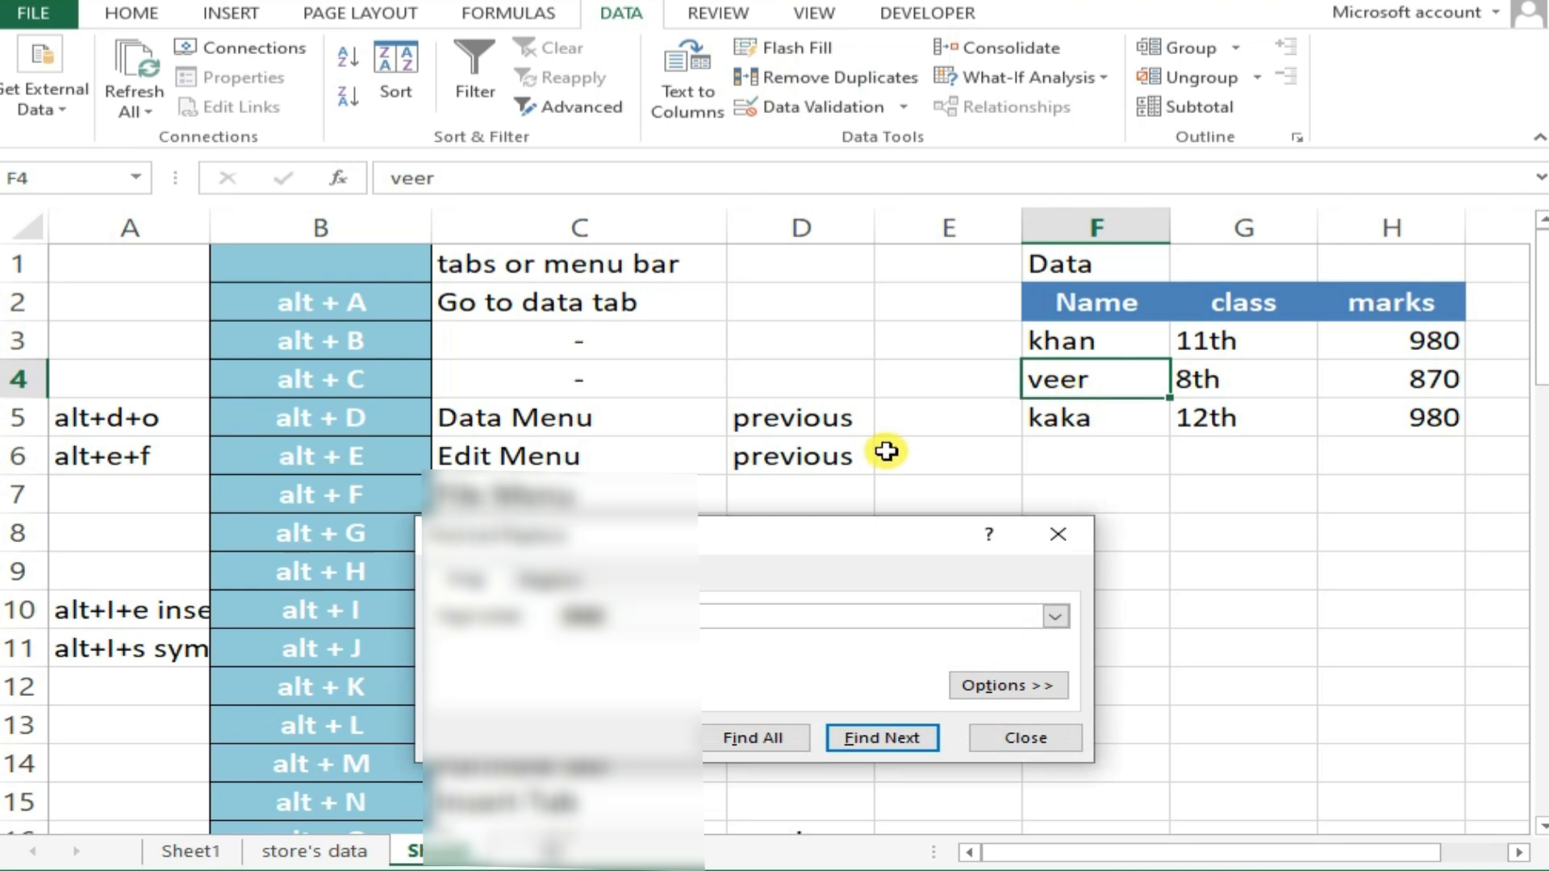
left_click_drag(739, 521, 593, 313)
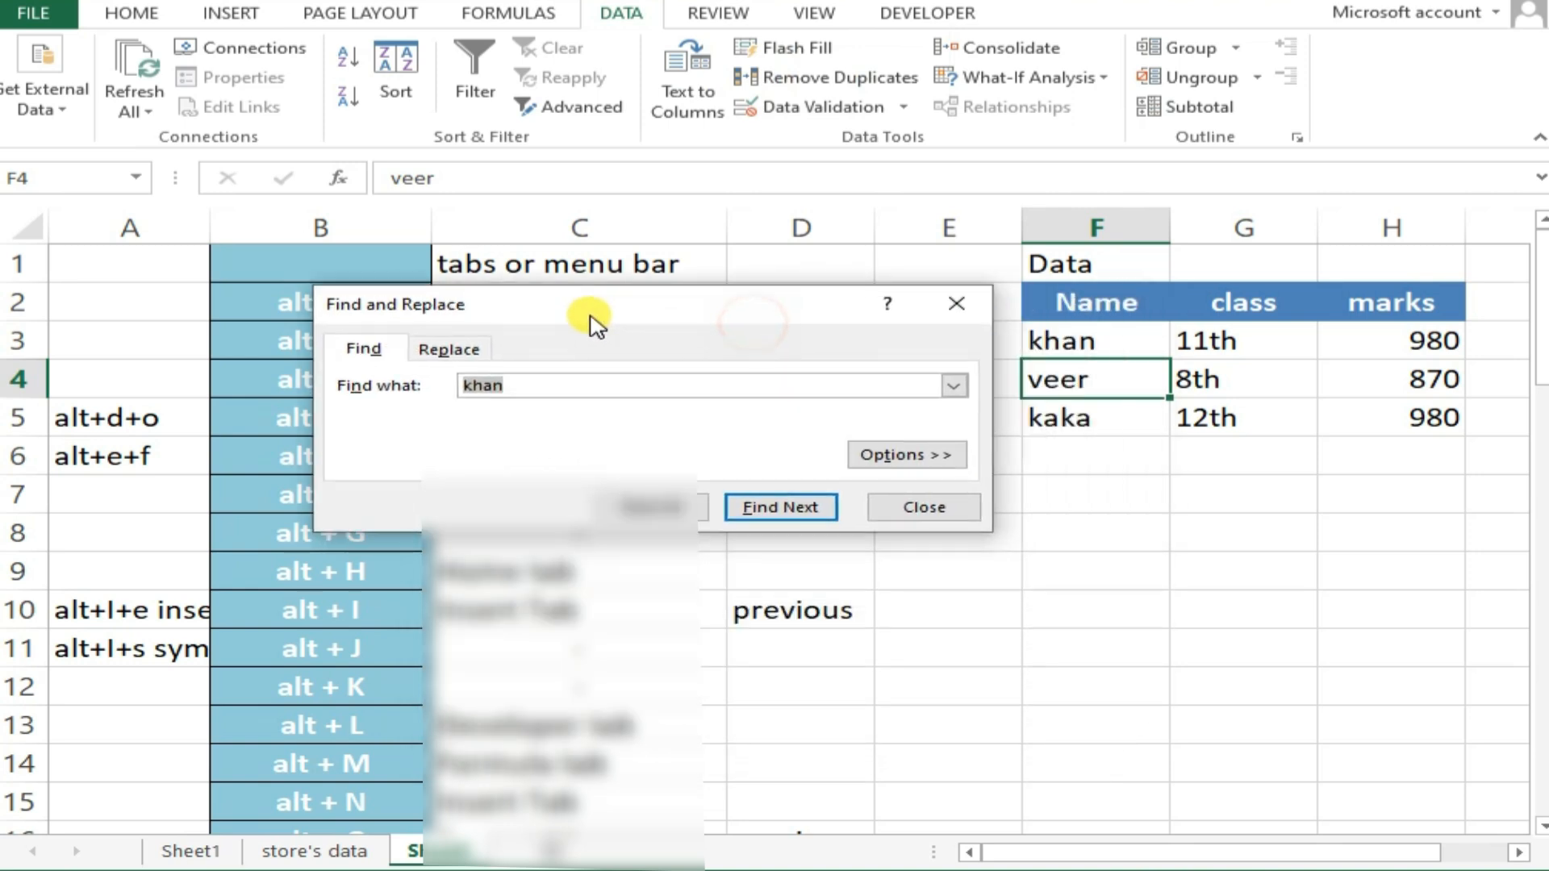
left_click(773, 508)
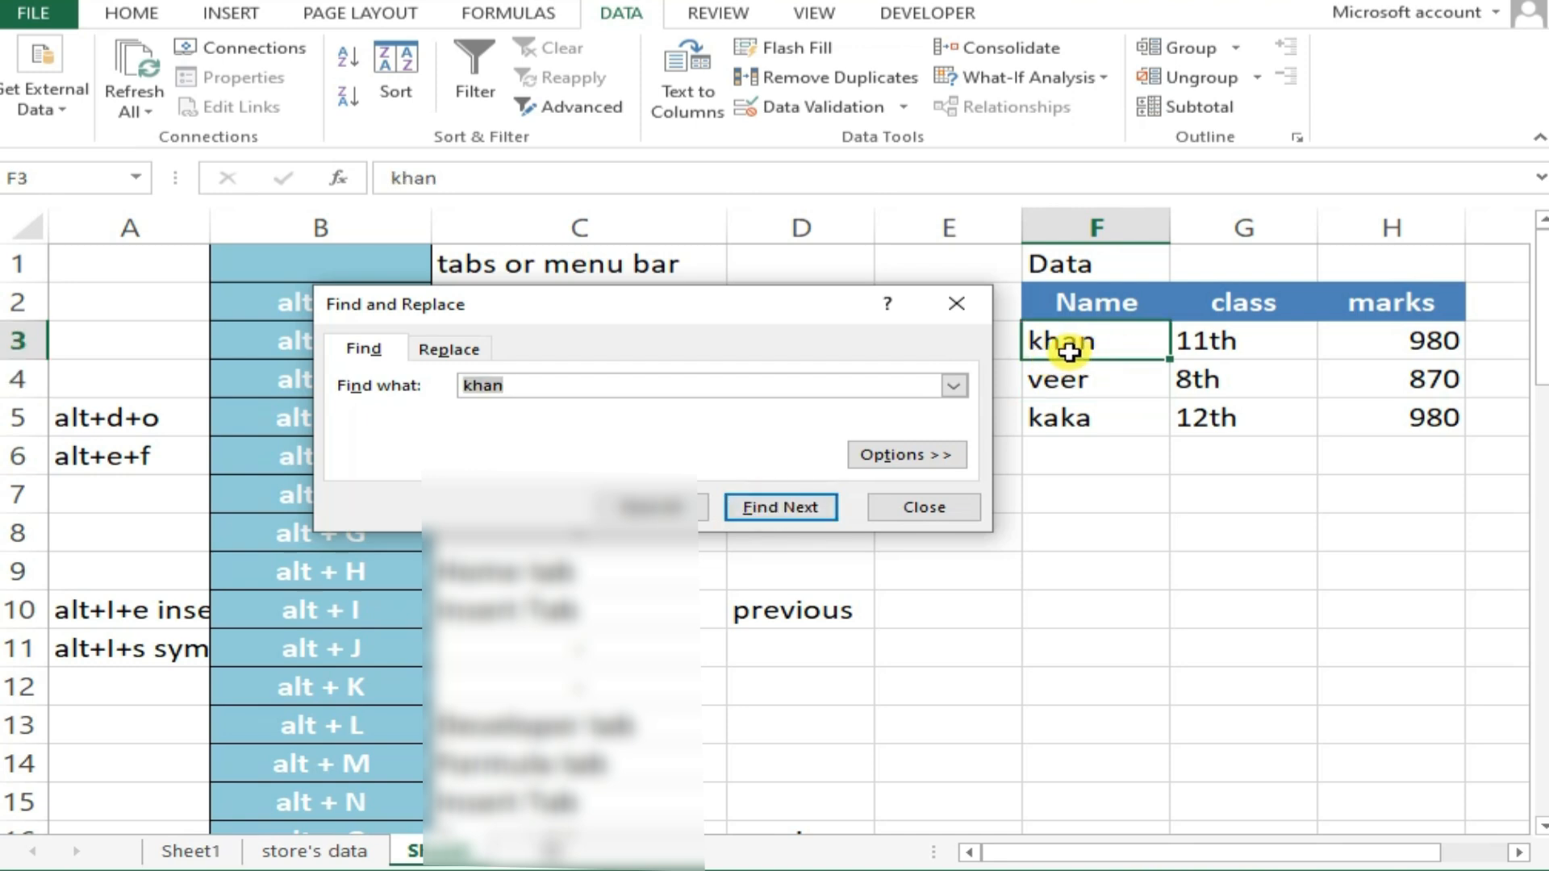
left_click(958, 307)
Open the workbook's Info page through its access key
scroll(898, 379, "down", 1)
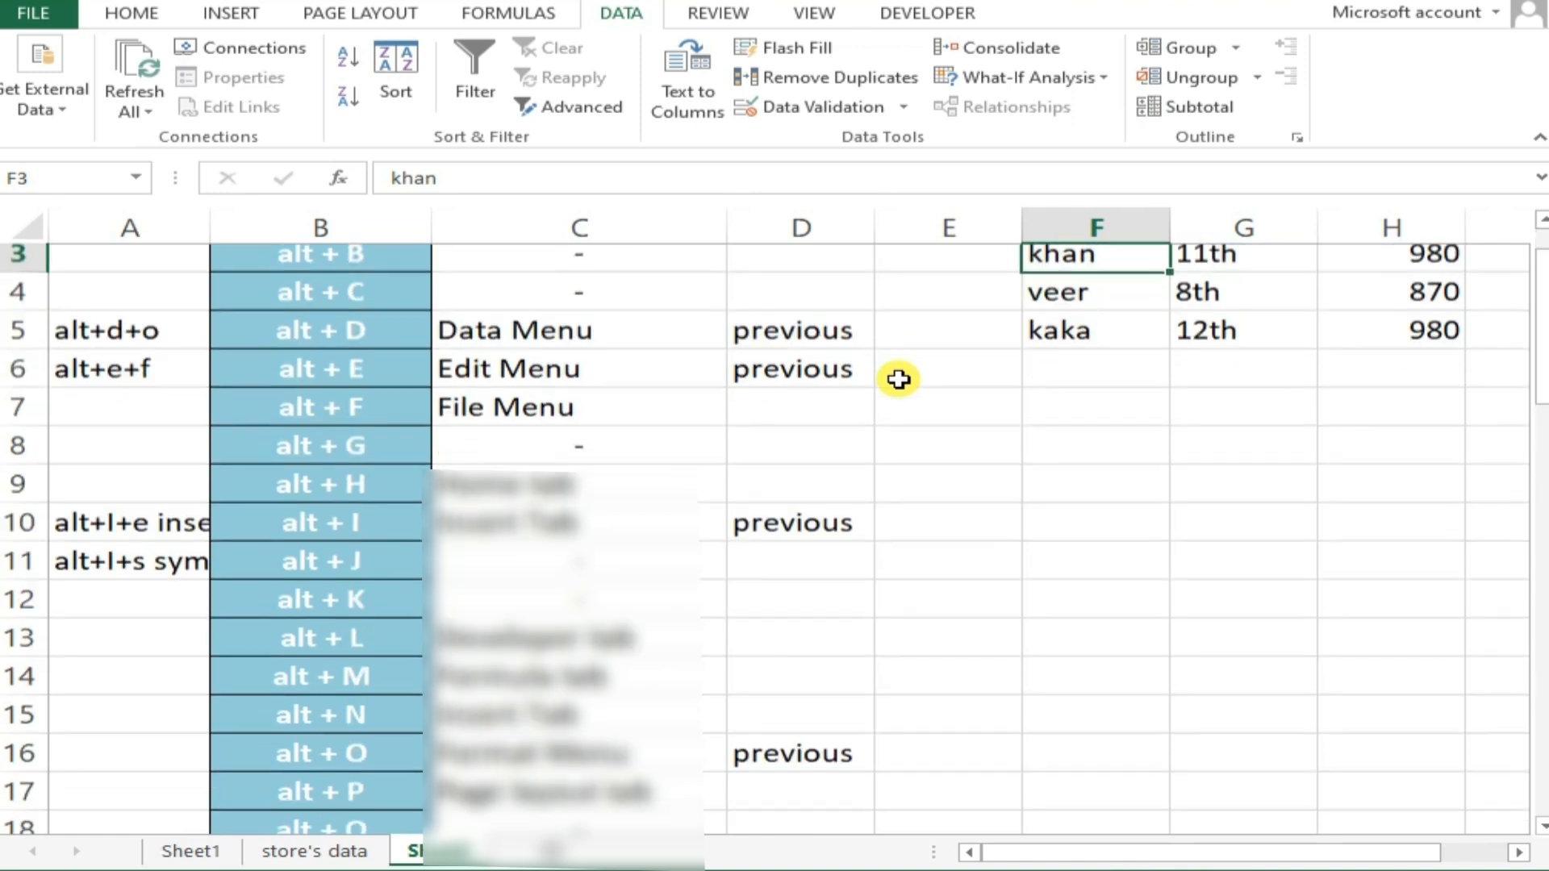
scroll(898, 379, "down", 1)
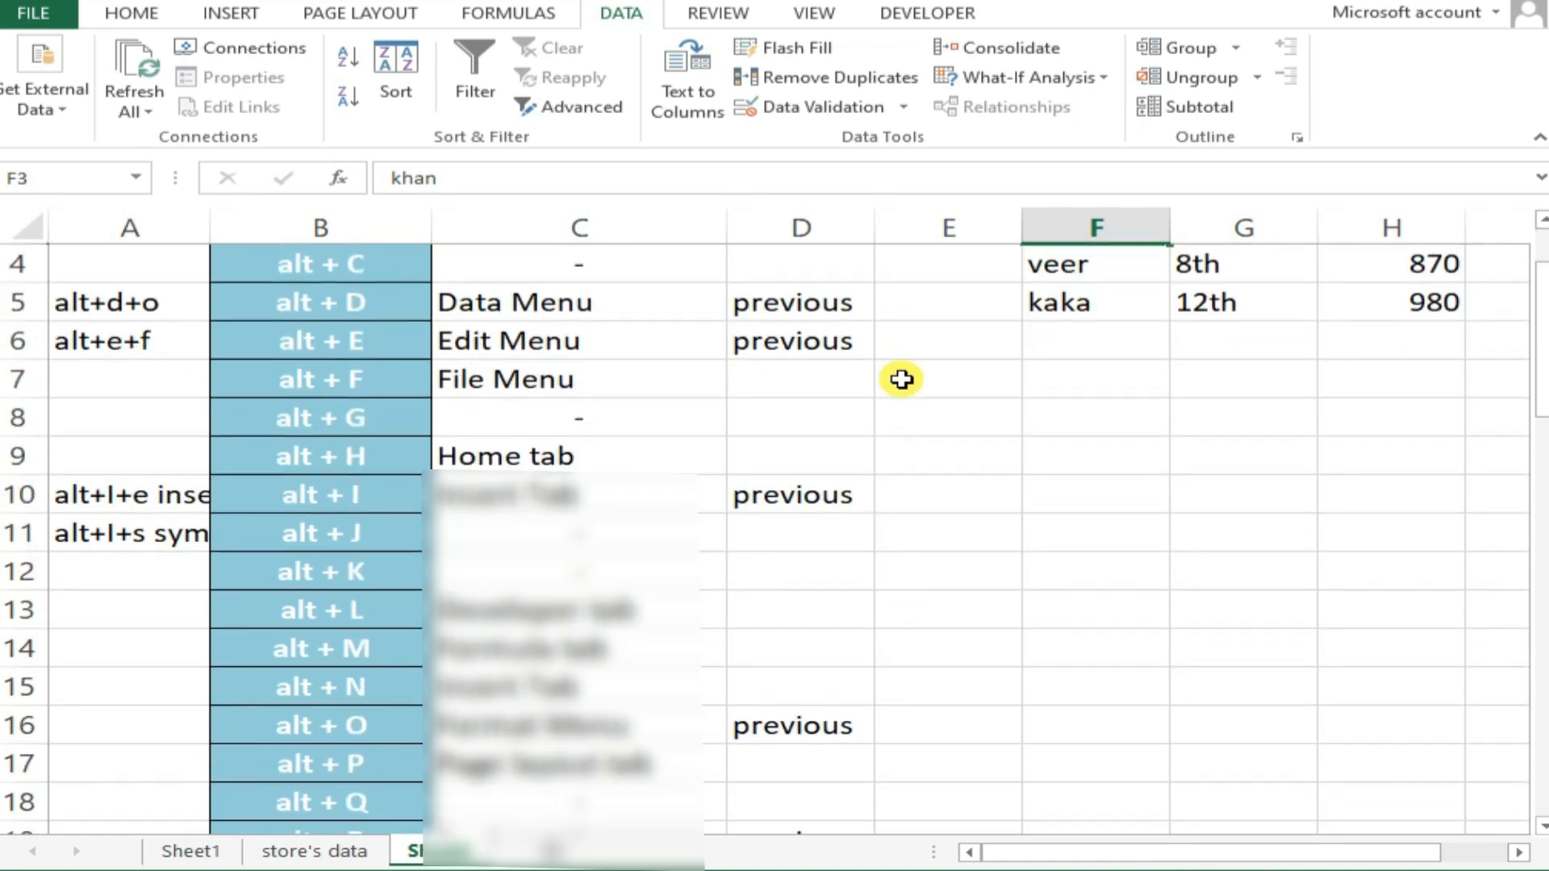
key("alt")
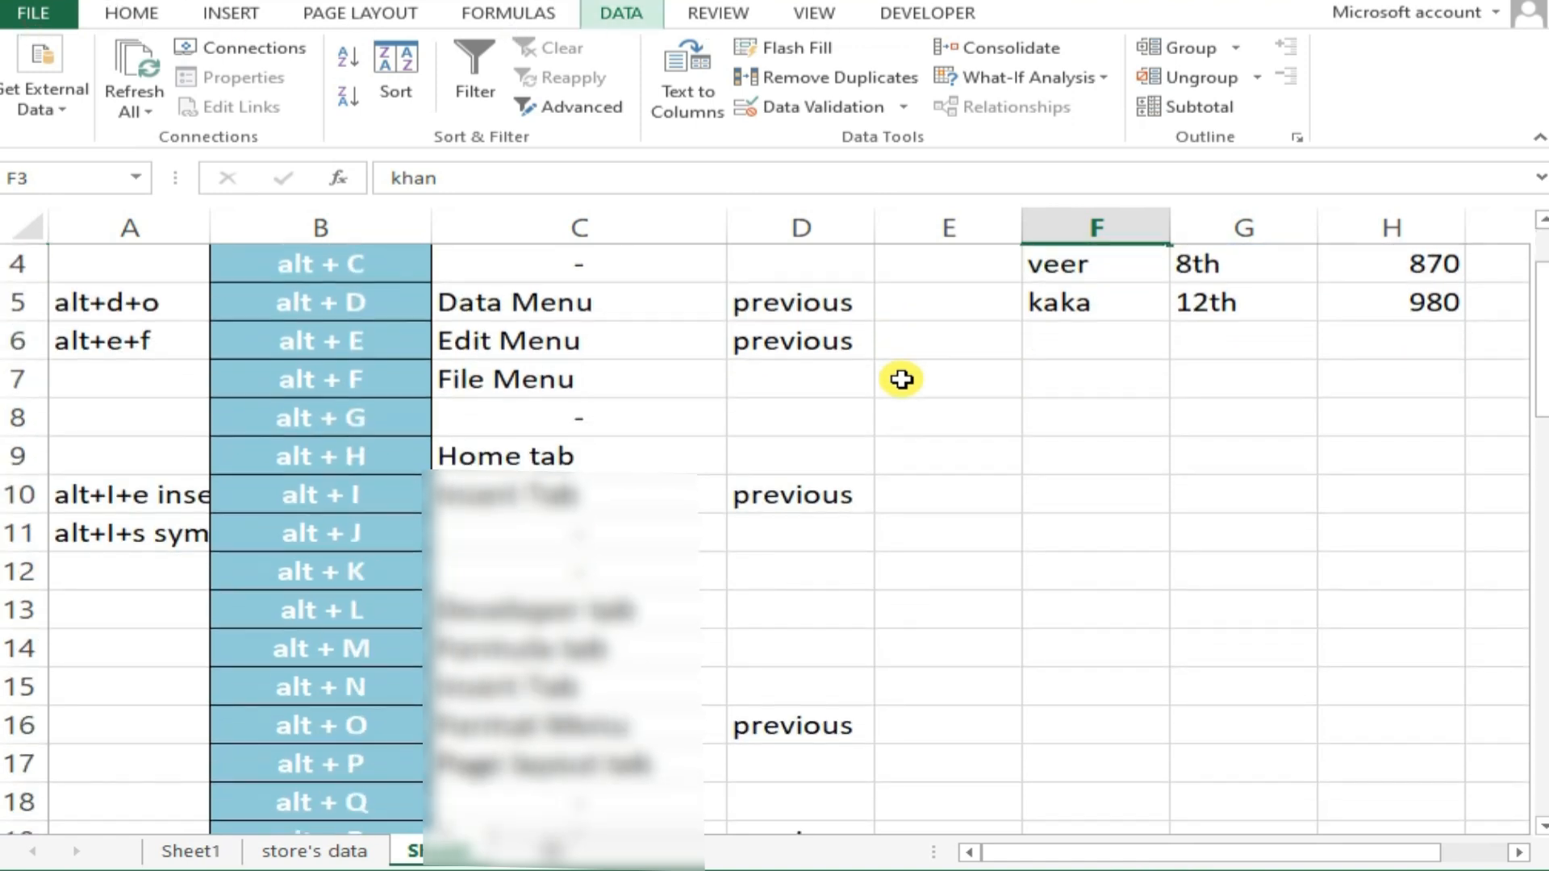
key("f")
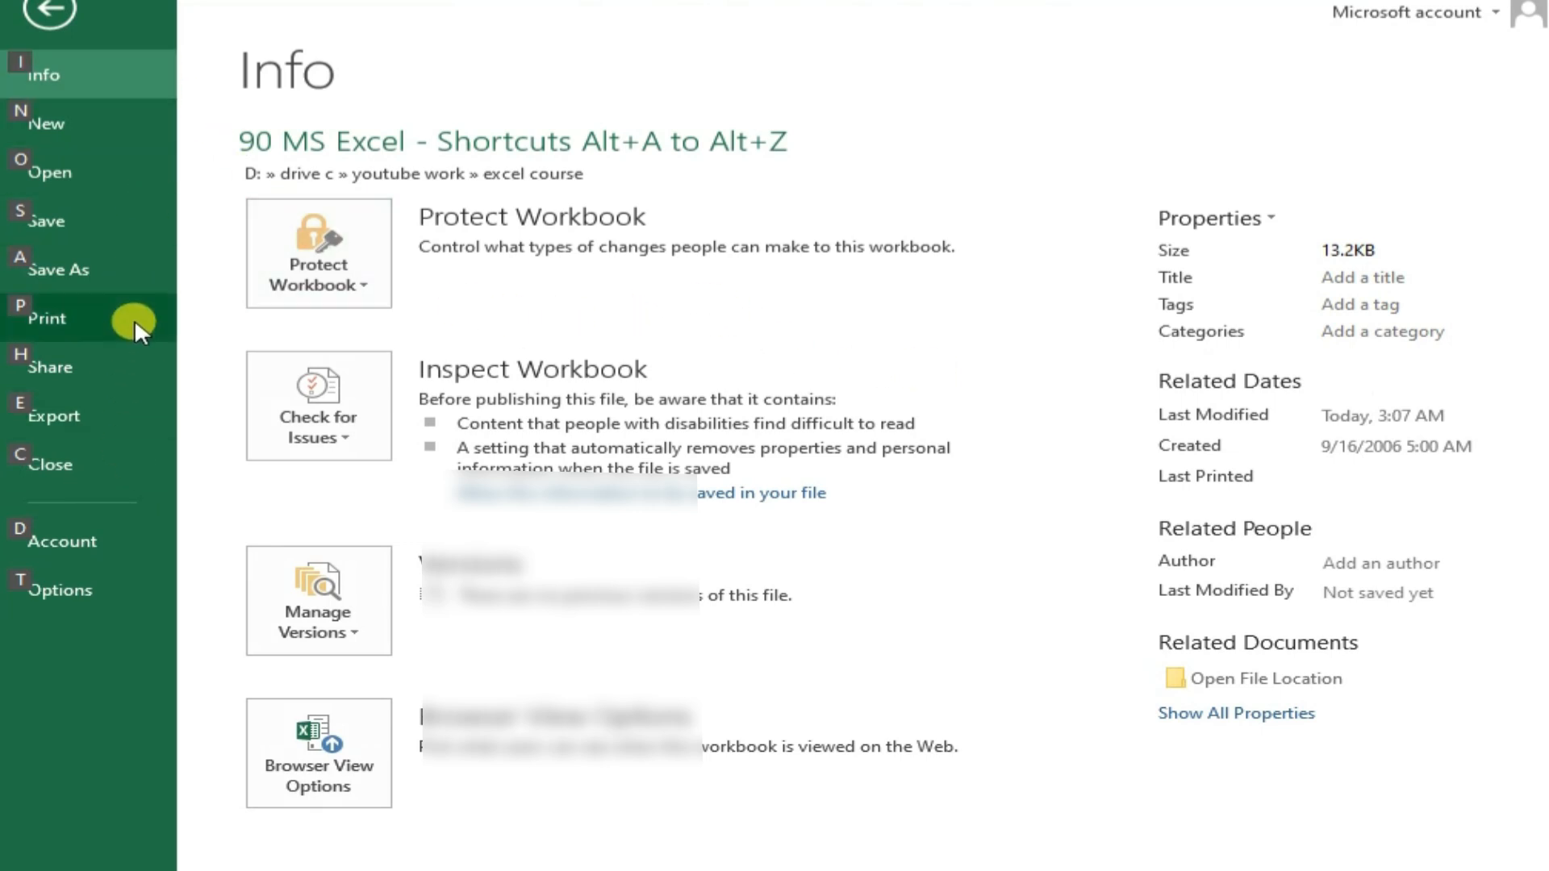
Save the workbook and make the Home tab entry in cell C9 bold using the Home access keys
left_click(77, 219)
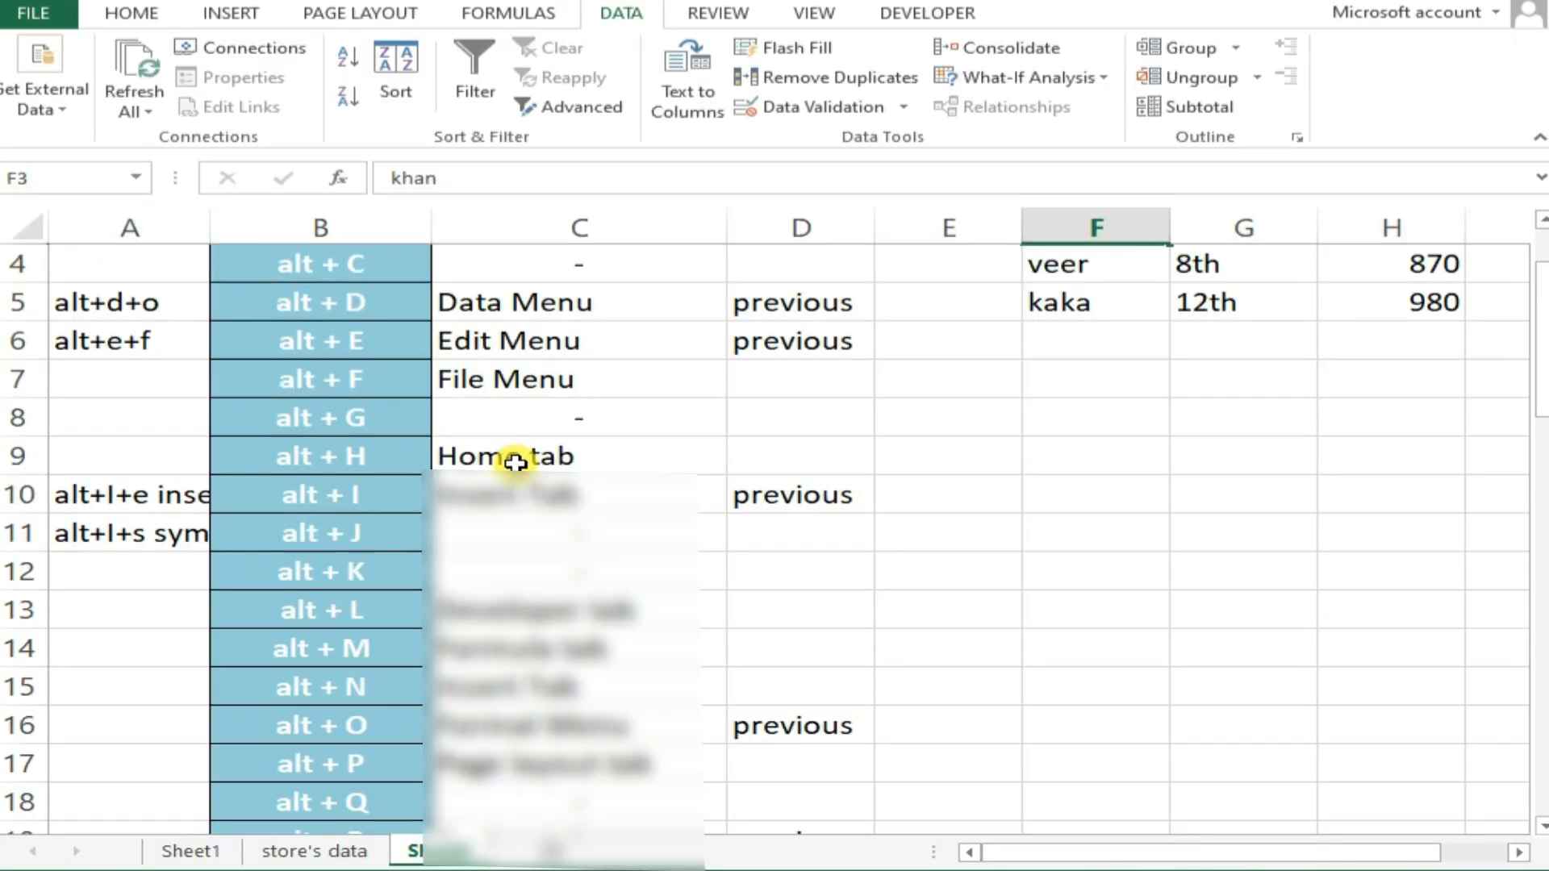
left_click(496, 389)
left_click(516, 422)
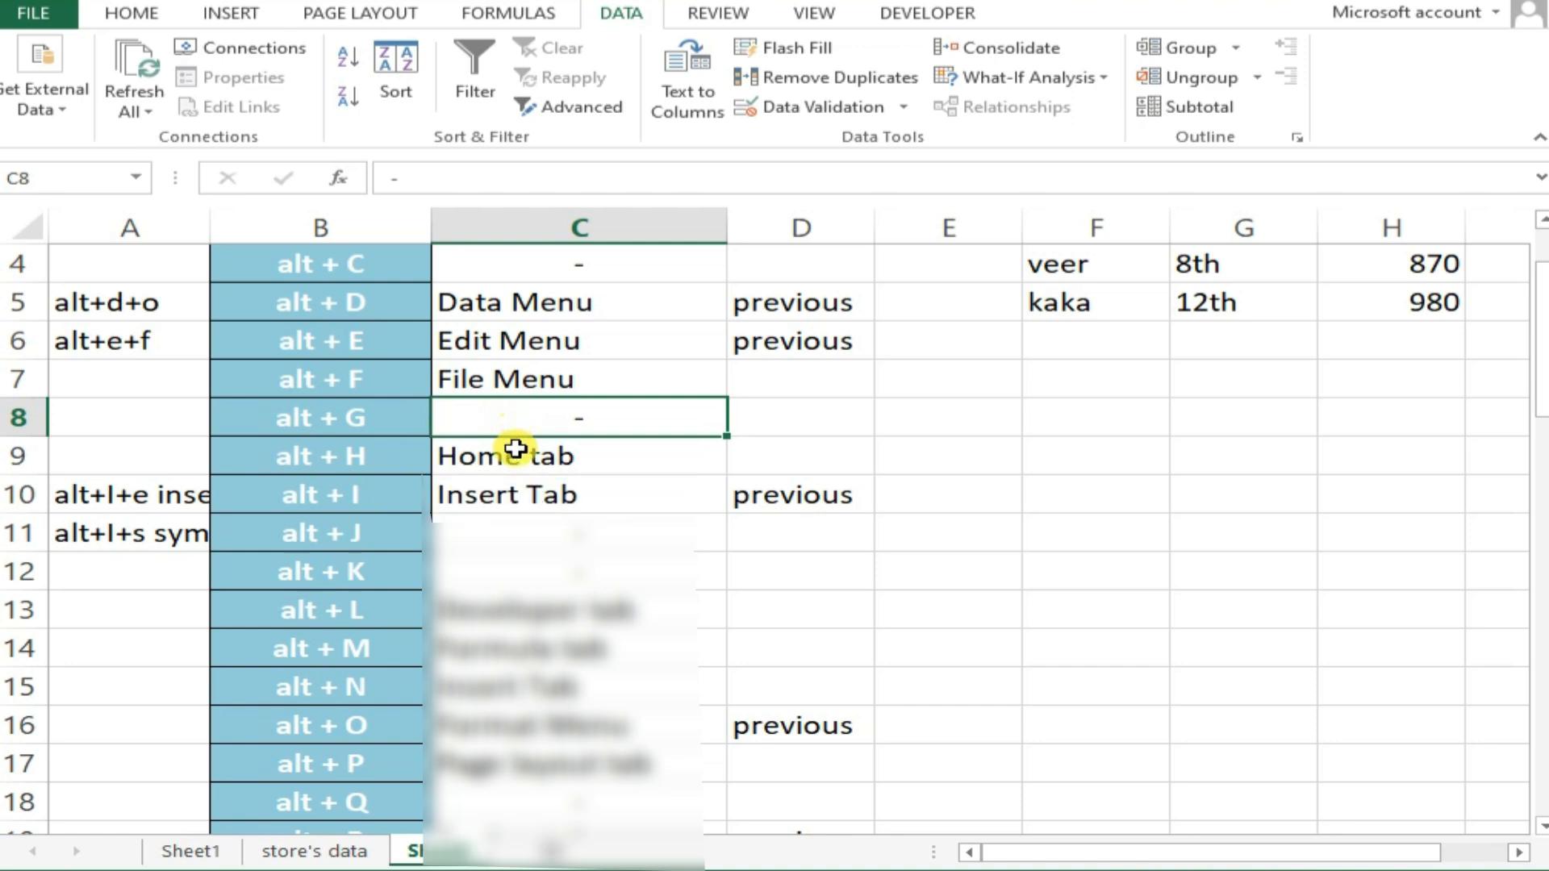
left_click(521, 455)
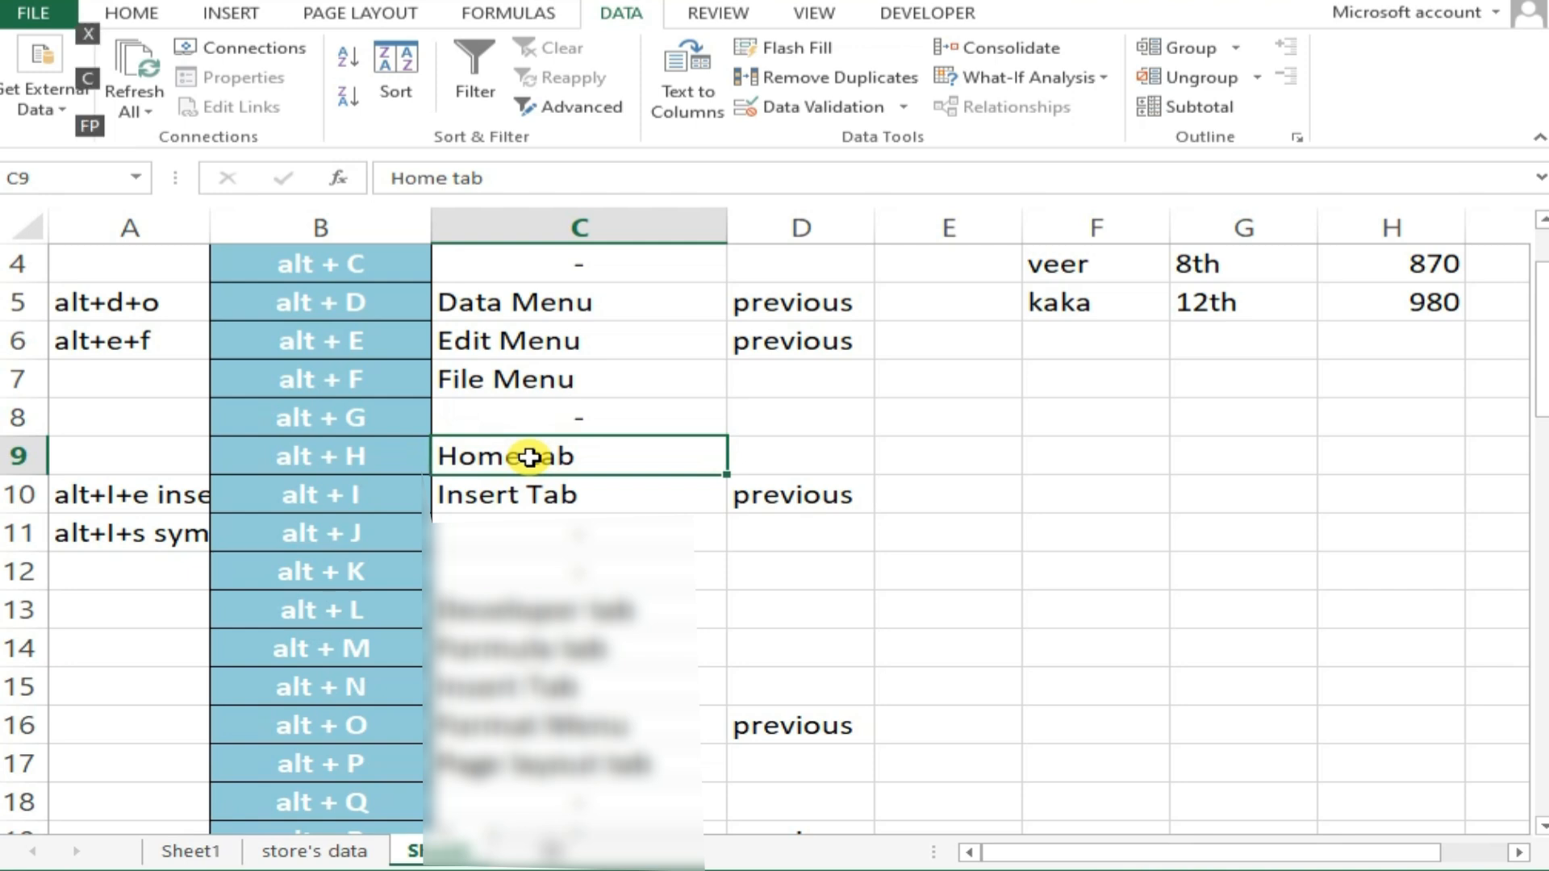
key("alt+h")
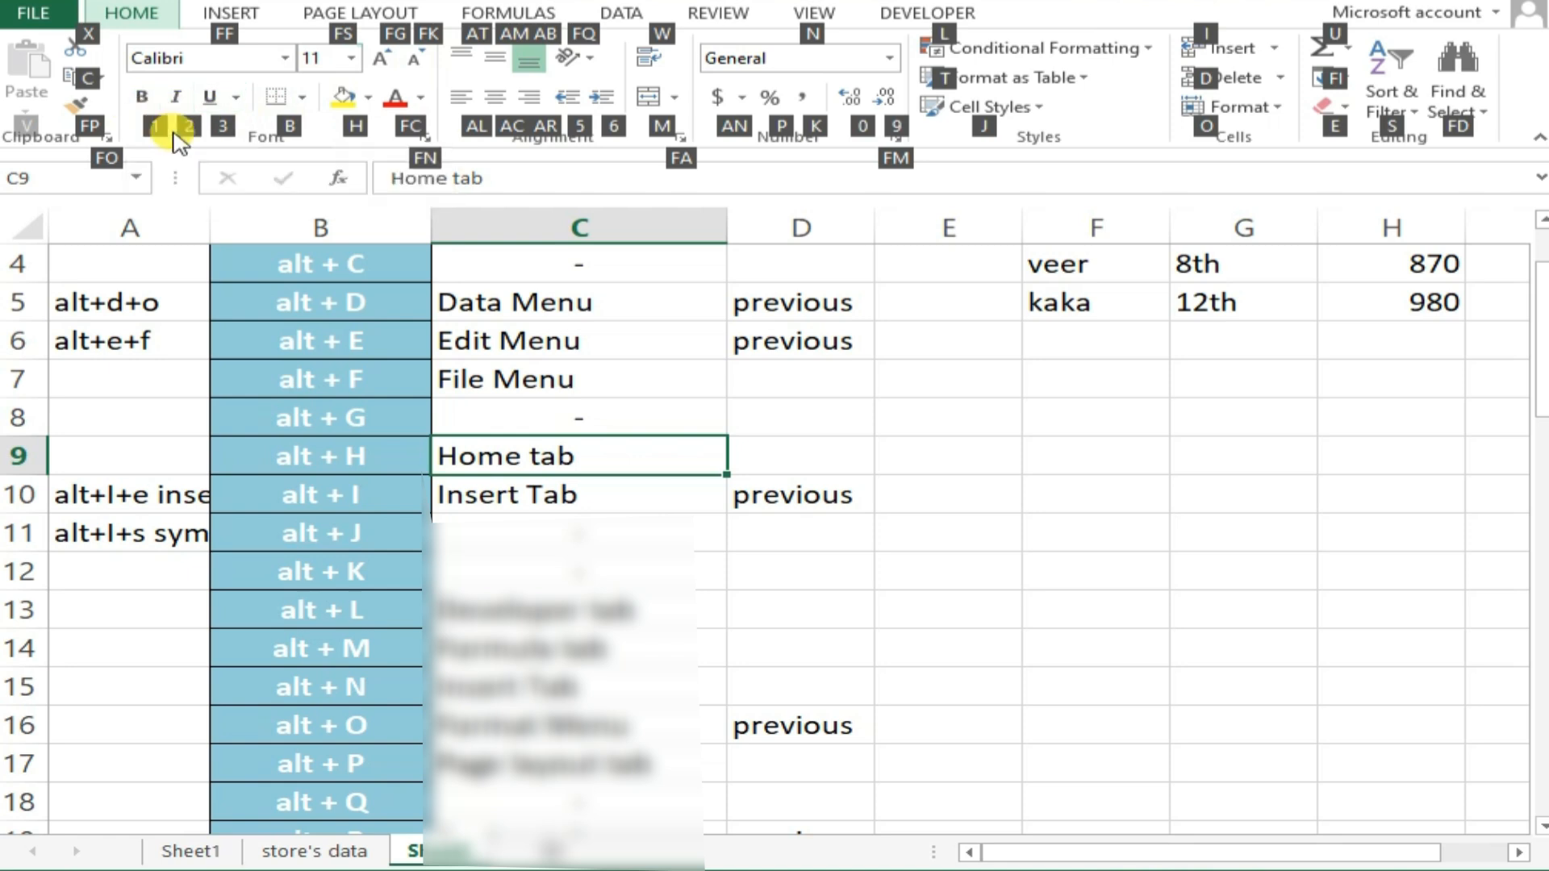
key("1")
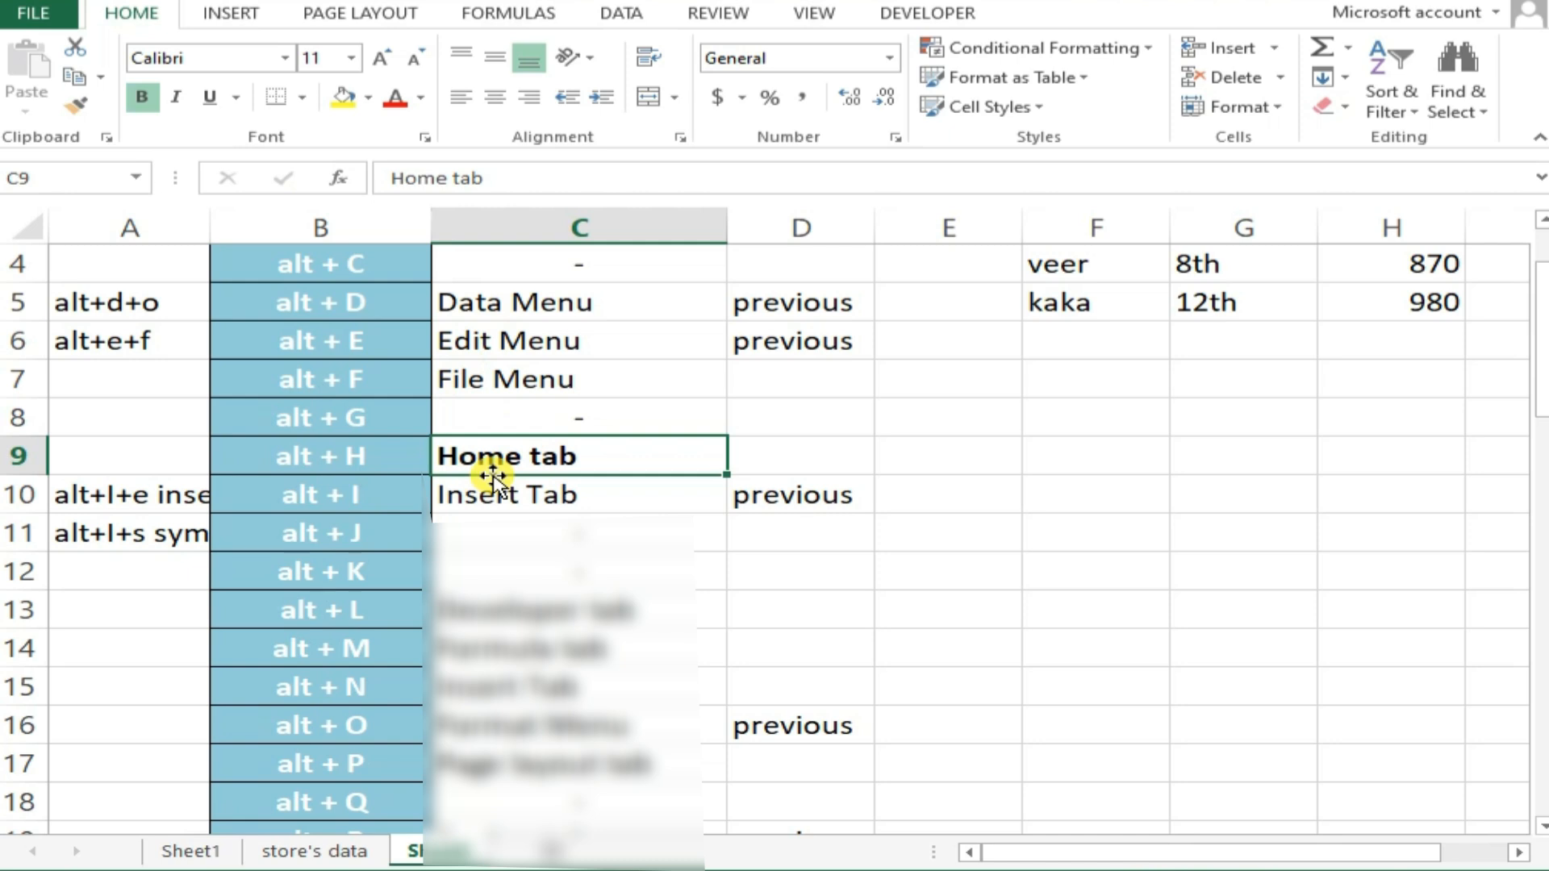
Open the Symbol dialog through the legacy Insert access keys, browse the available characters, and close it without inserting any
key("alt")
key("i")
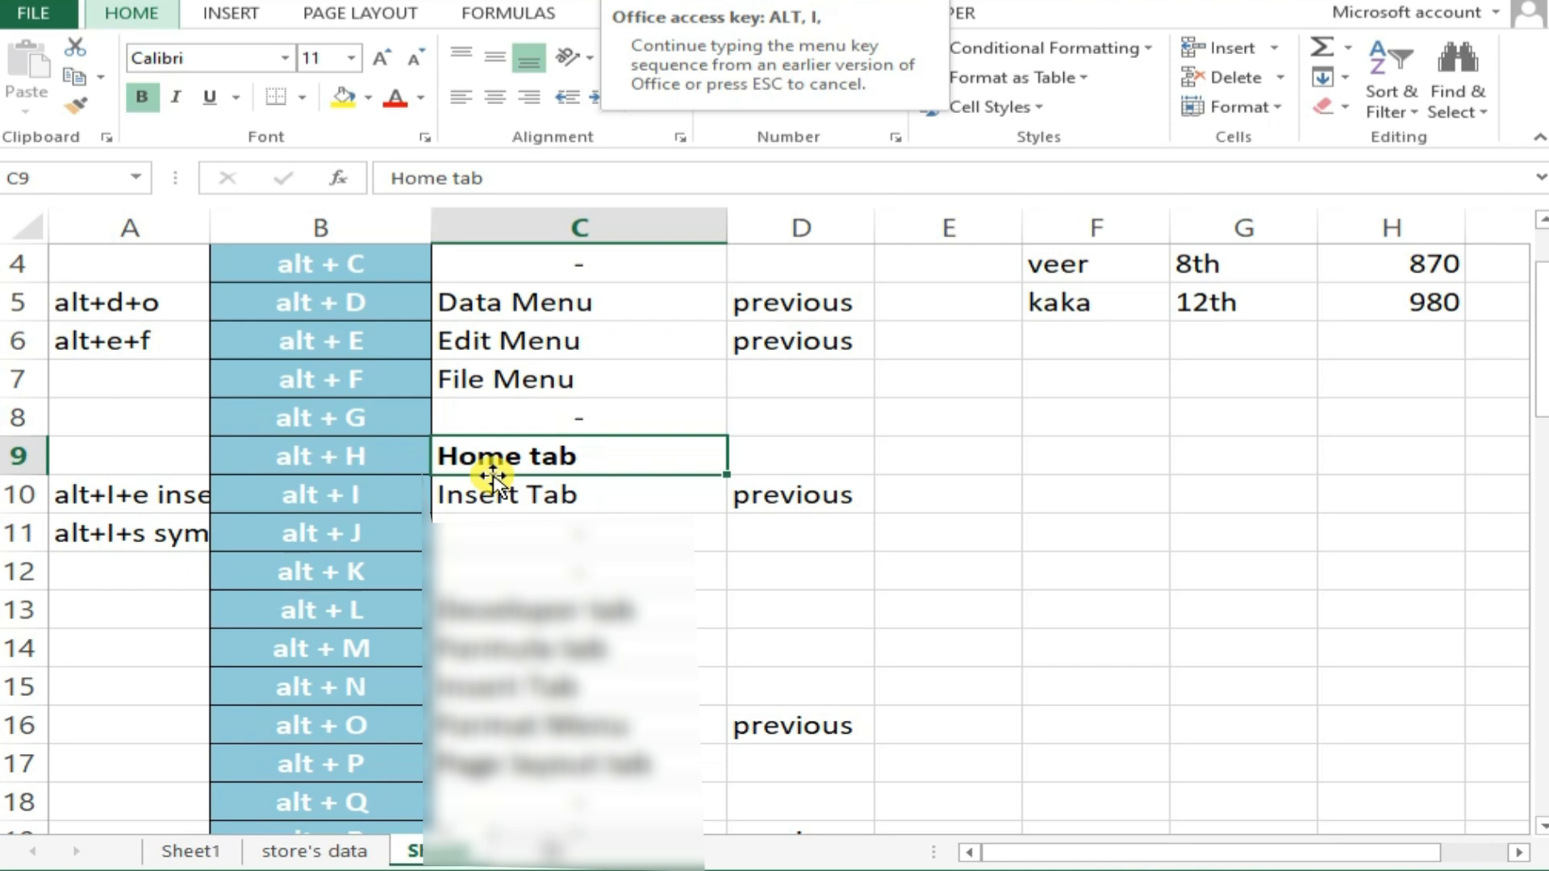
key("s")
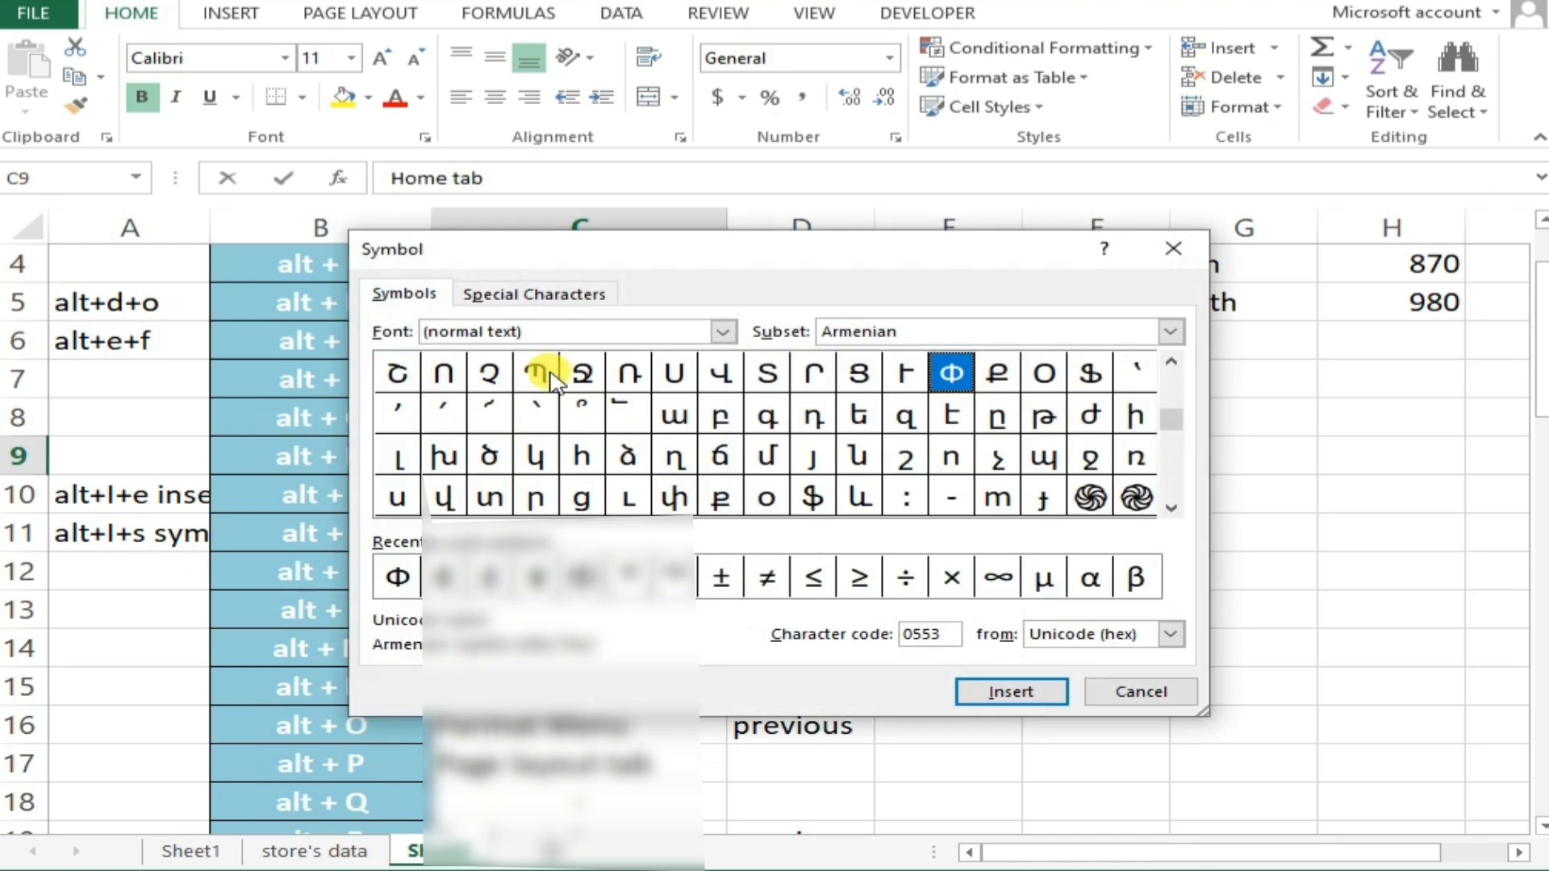
mouse_move(1173, 452)
left_mouse_down()
mouse_move(1172, 488)
mouse_move(1169, 436)
left_mouse_up()
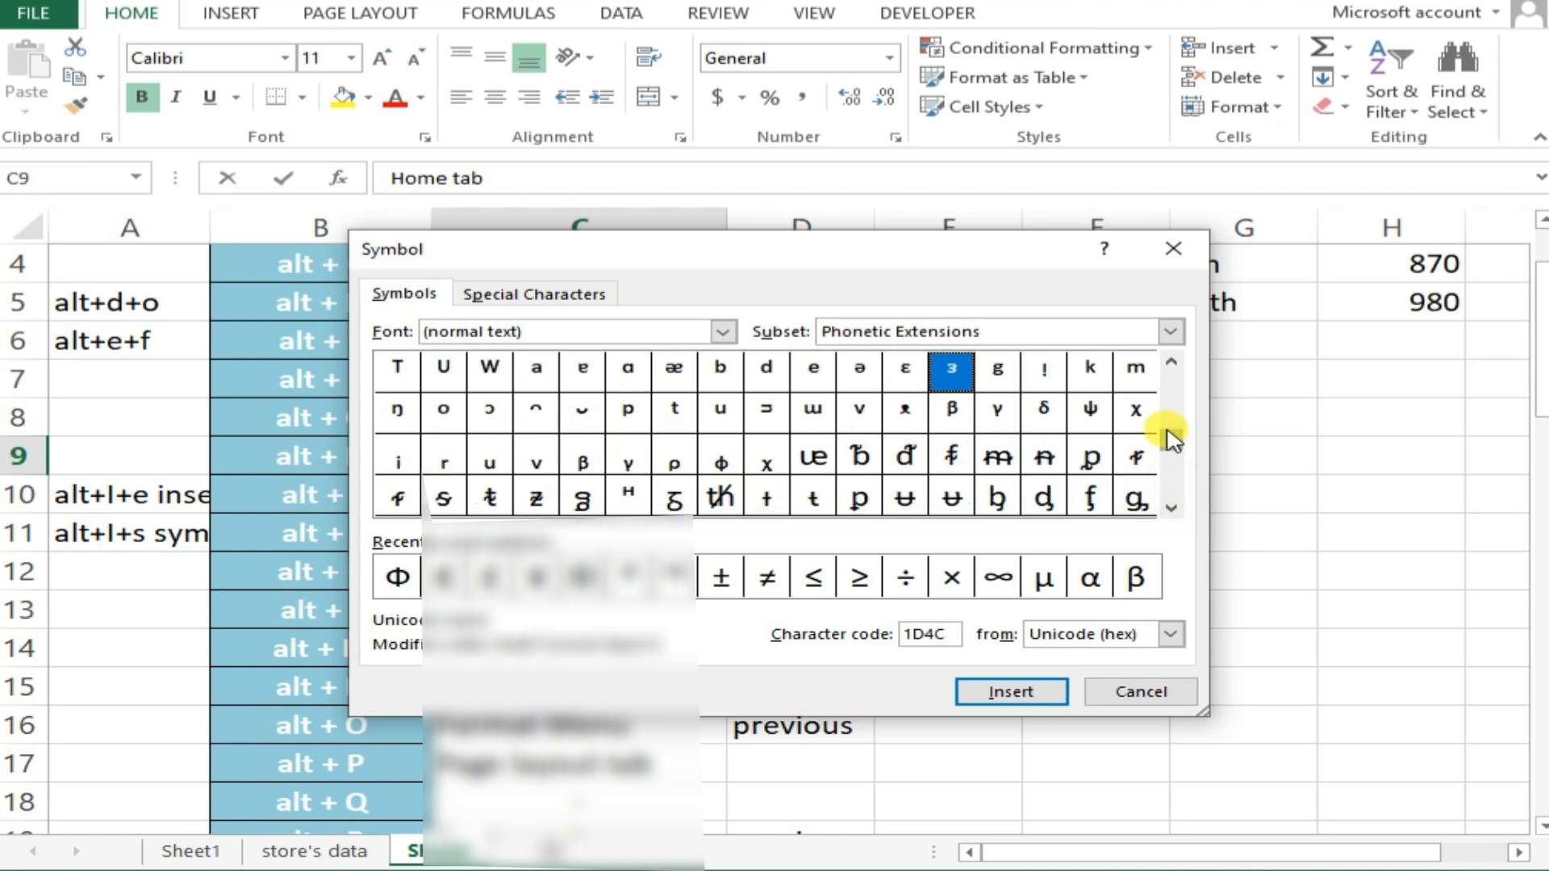
left_click(1170, 257)
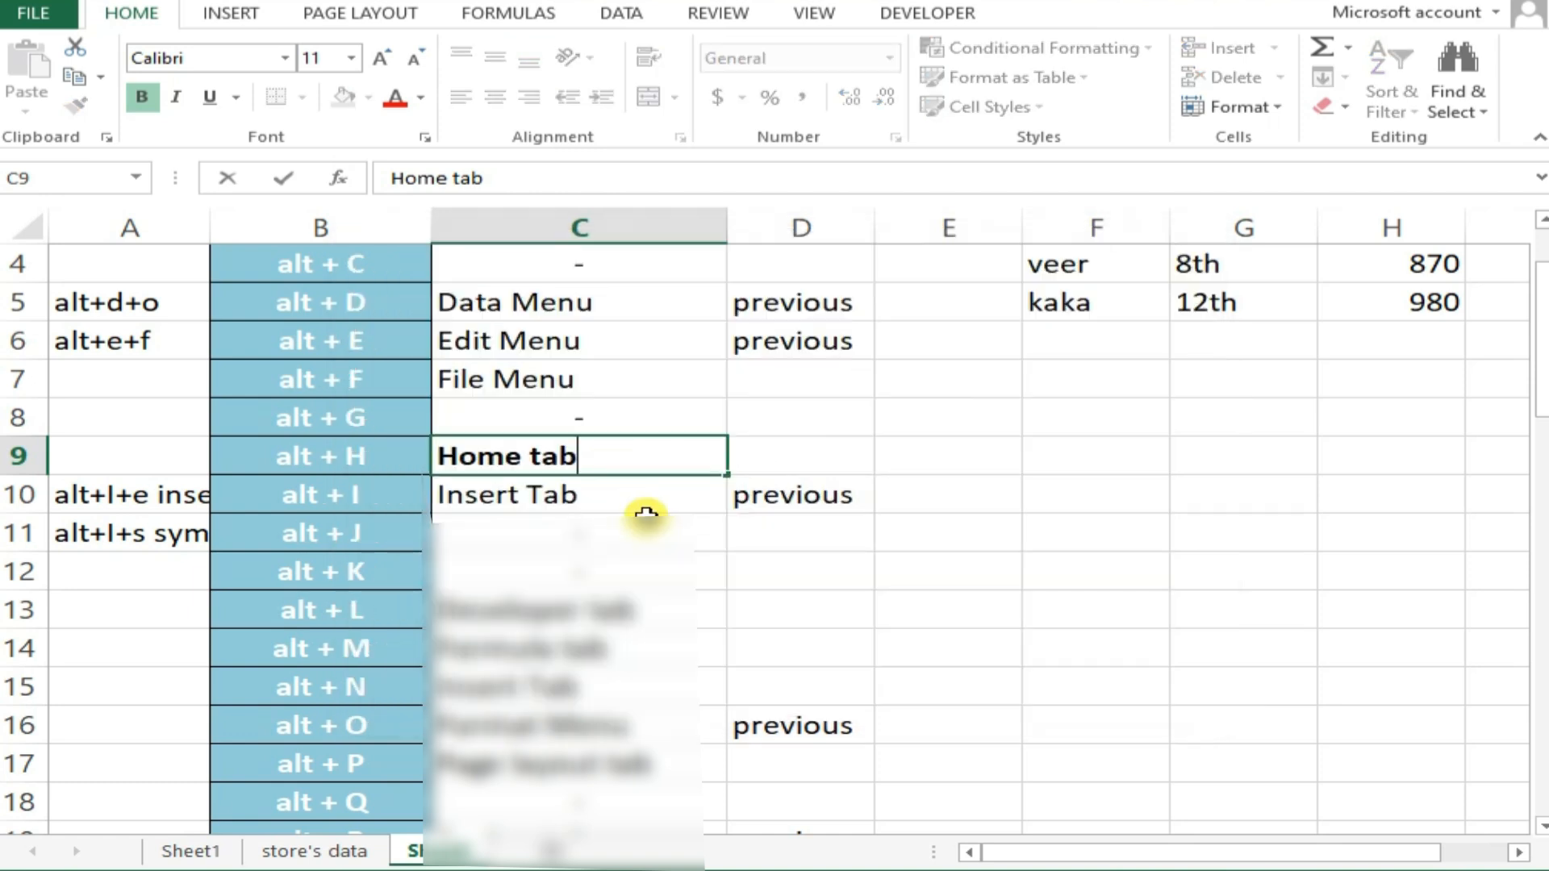
Display the Developer commands through their access key, ending with the key tips dismissed
scroll(632, 525, "down", 1)
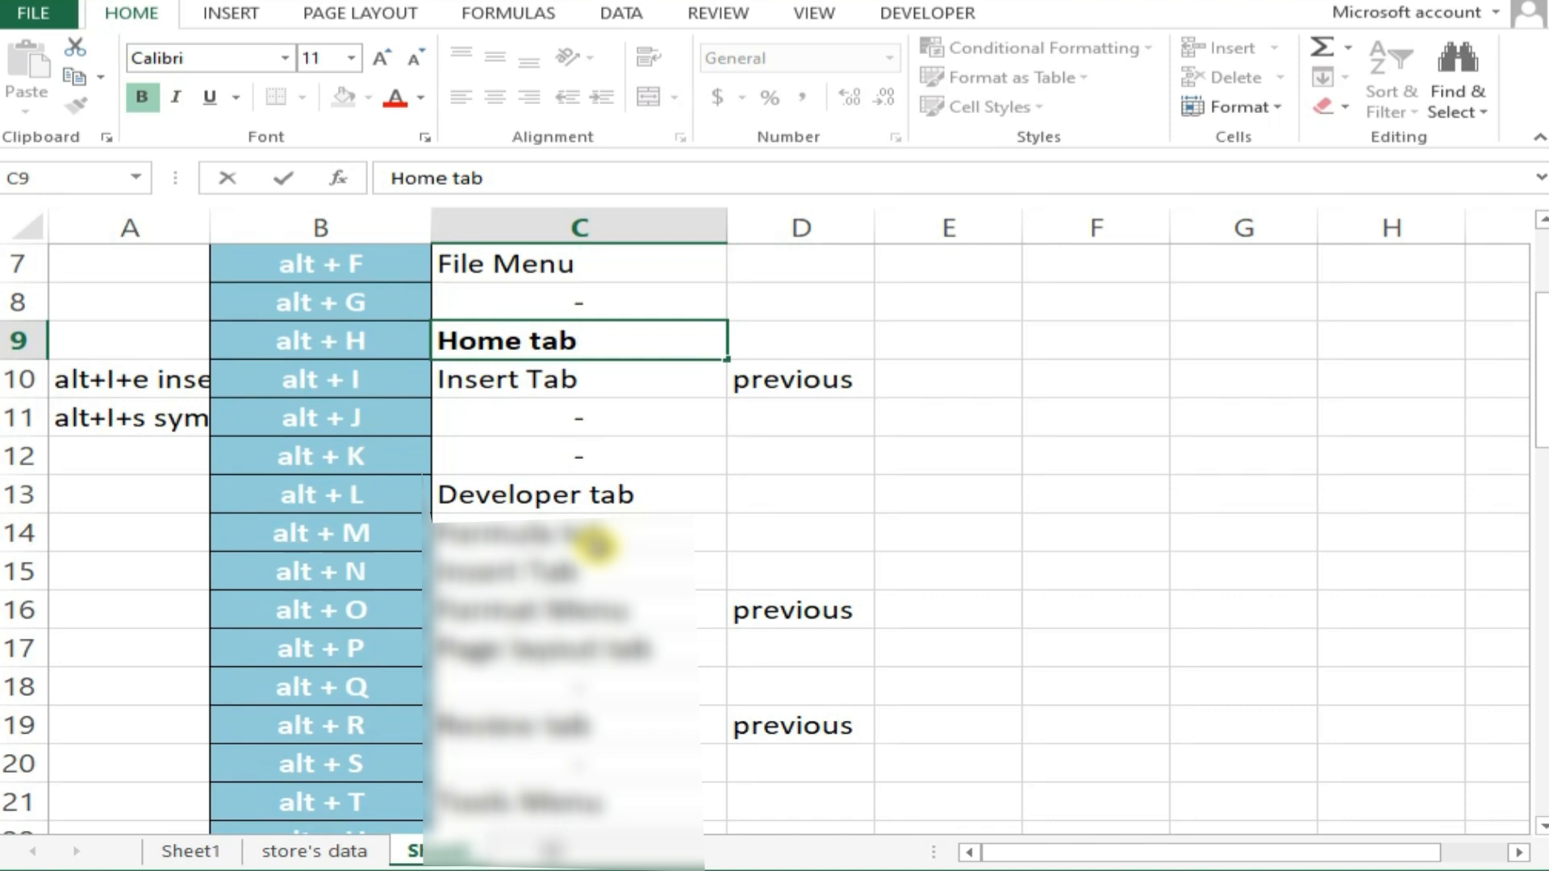
key("alt+l")
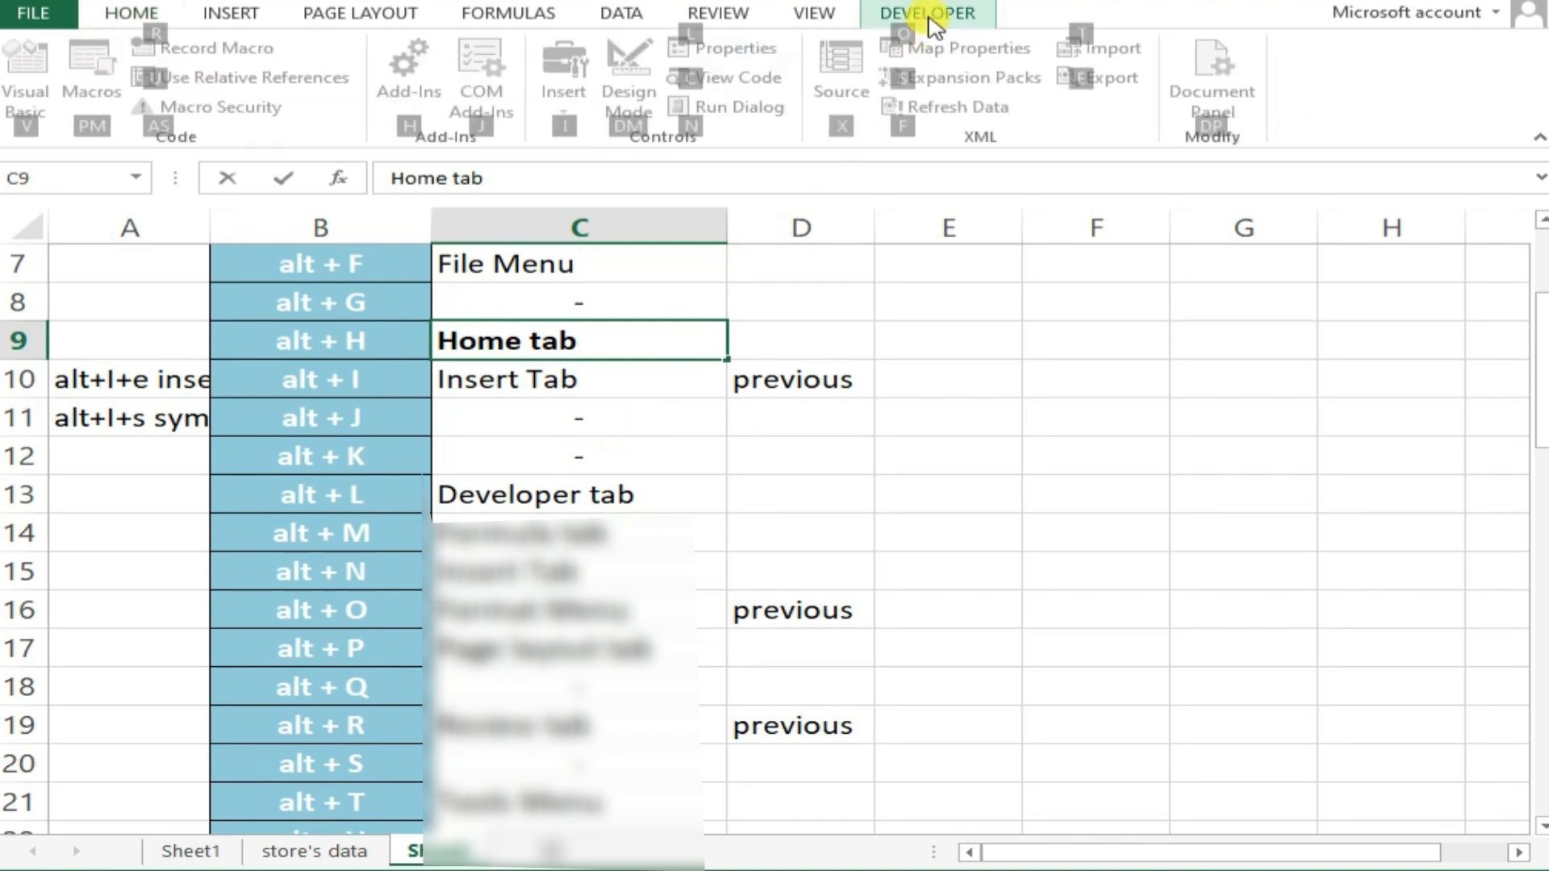
left_click(929, 19)
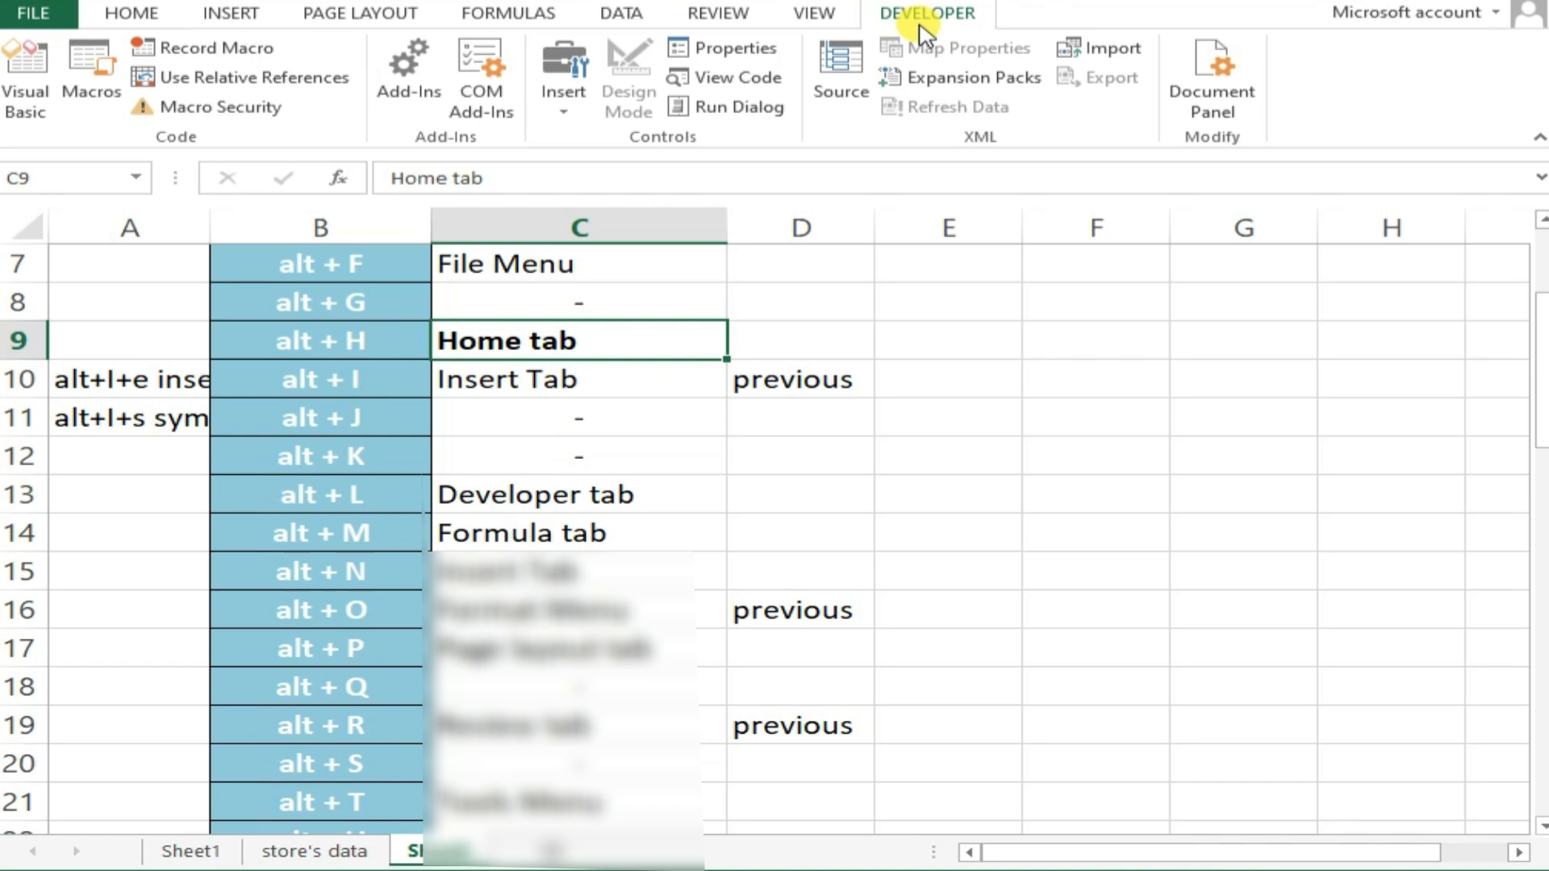
Display the Formulas commands through their access key and set the calculation option to Manual
key("alt+m")
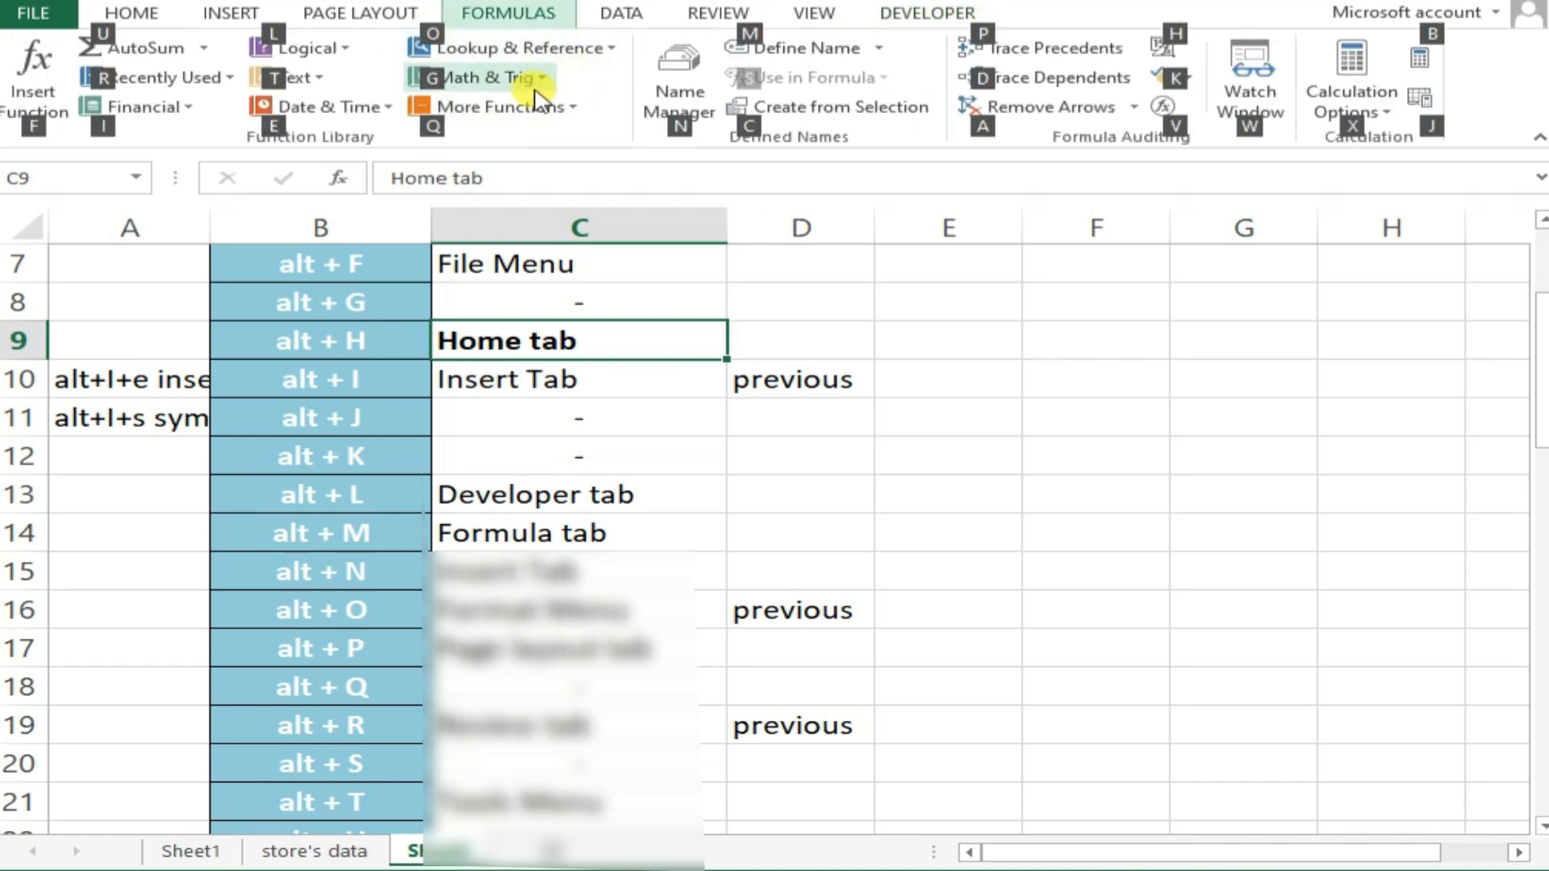
left_click(1352, 121)
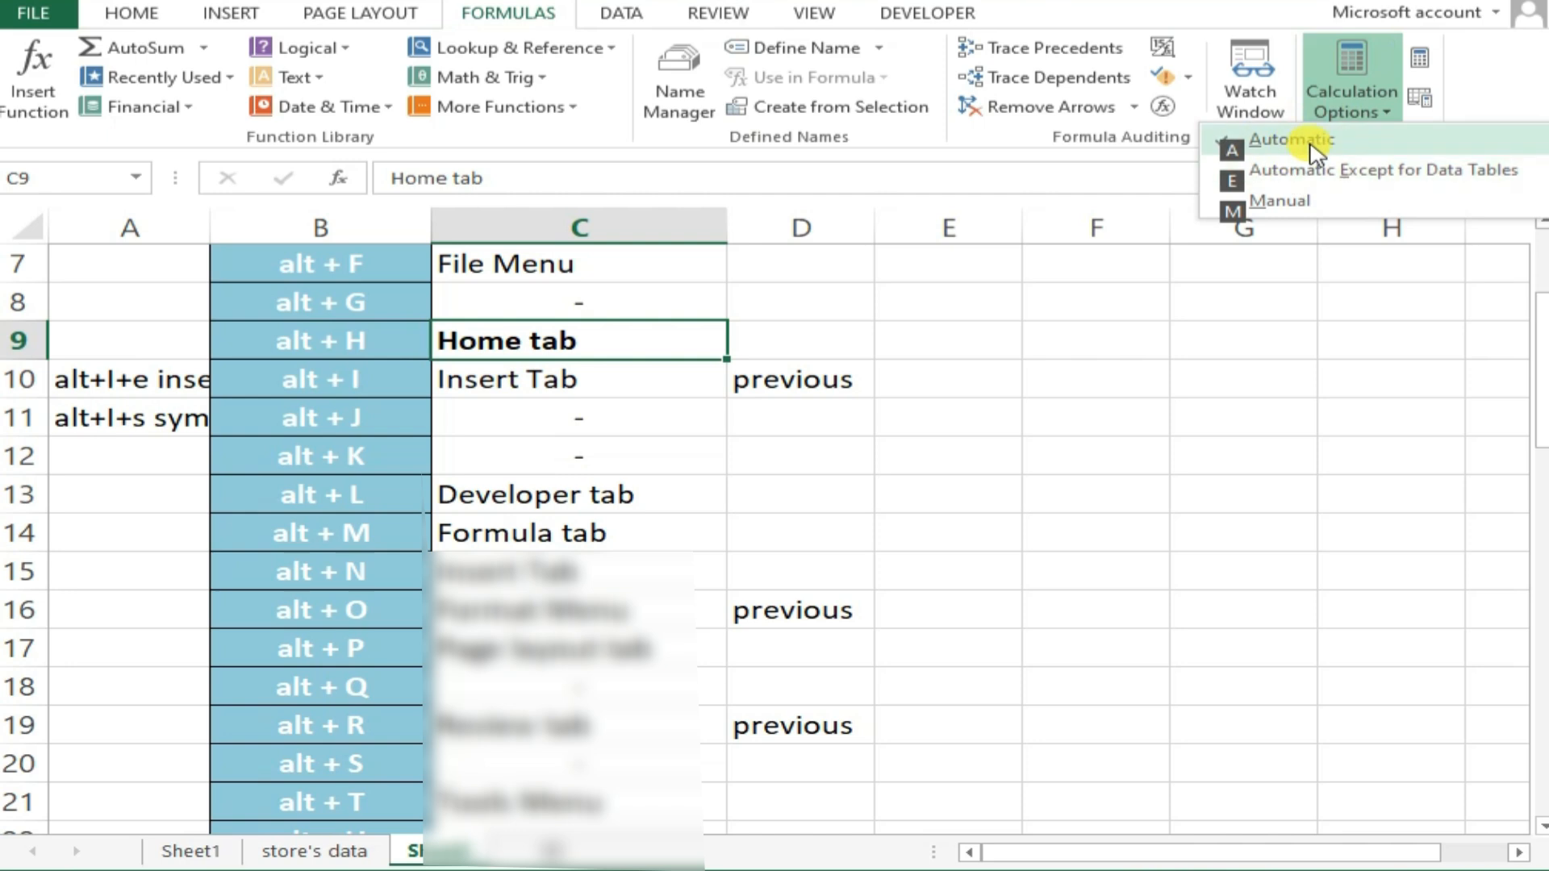
left_click(1283, 201)
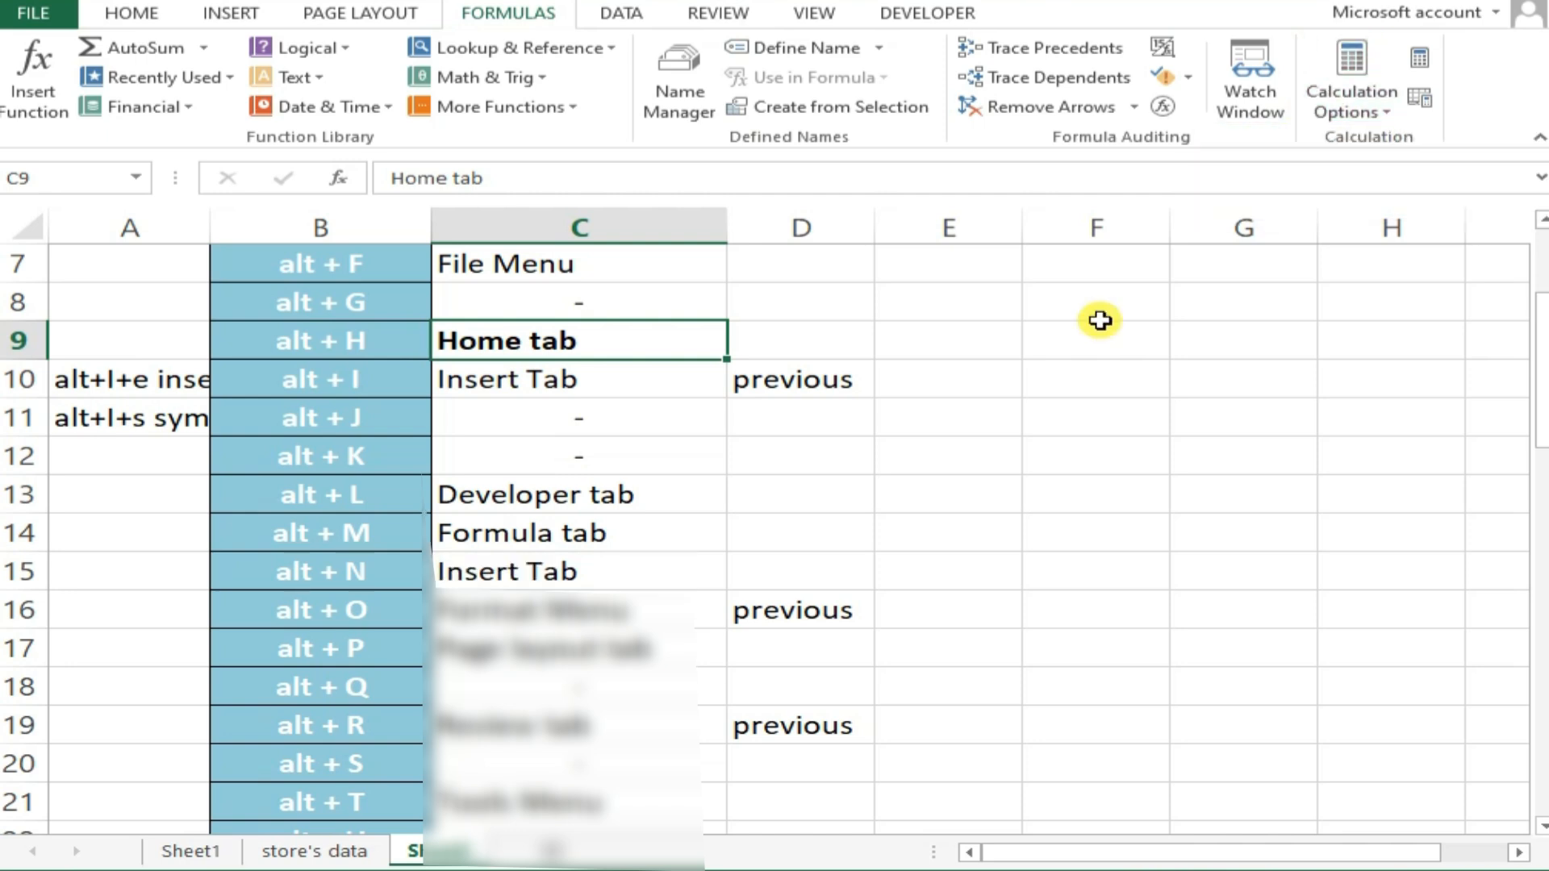
Display the Insert commands through their access key, start the legacy Format menu key sequence, and select cell C16
key("alt+n")
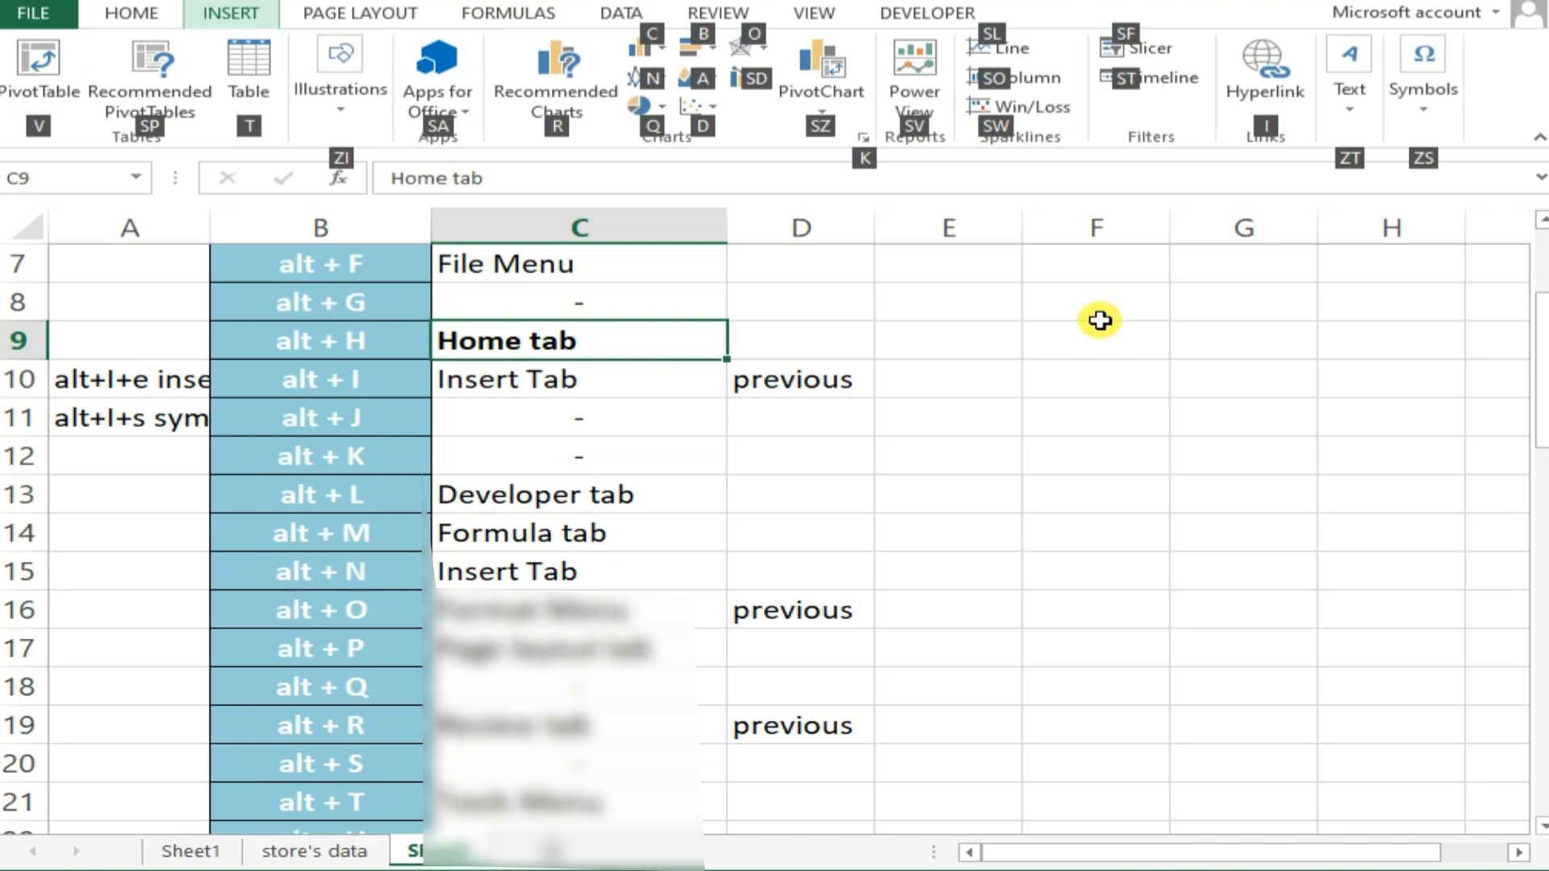
key("o")
key("Escape")
key("alt+o")
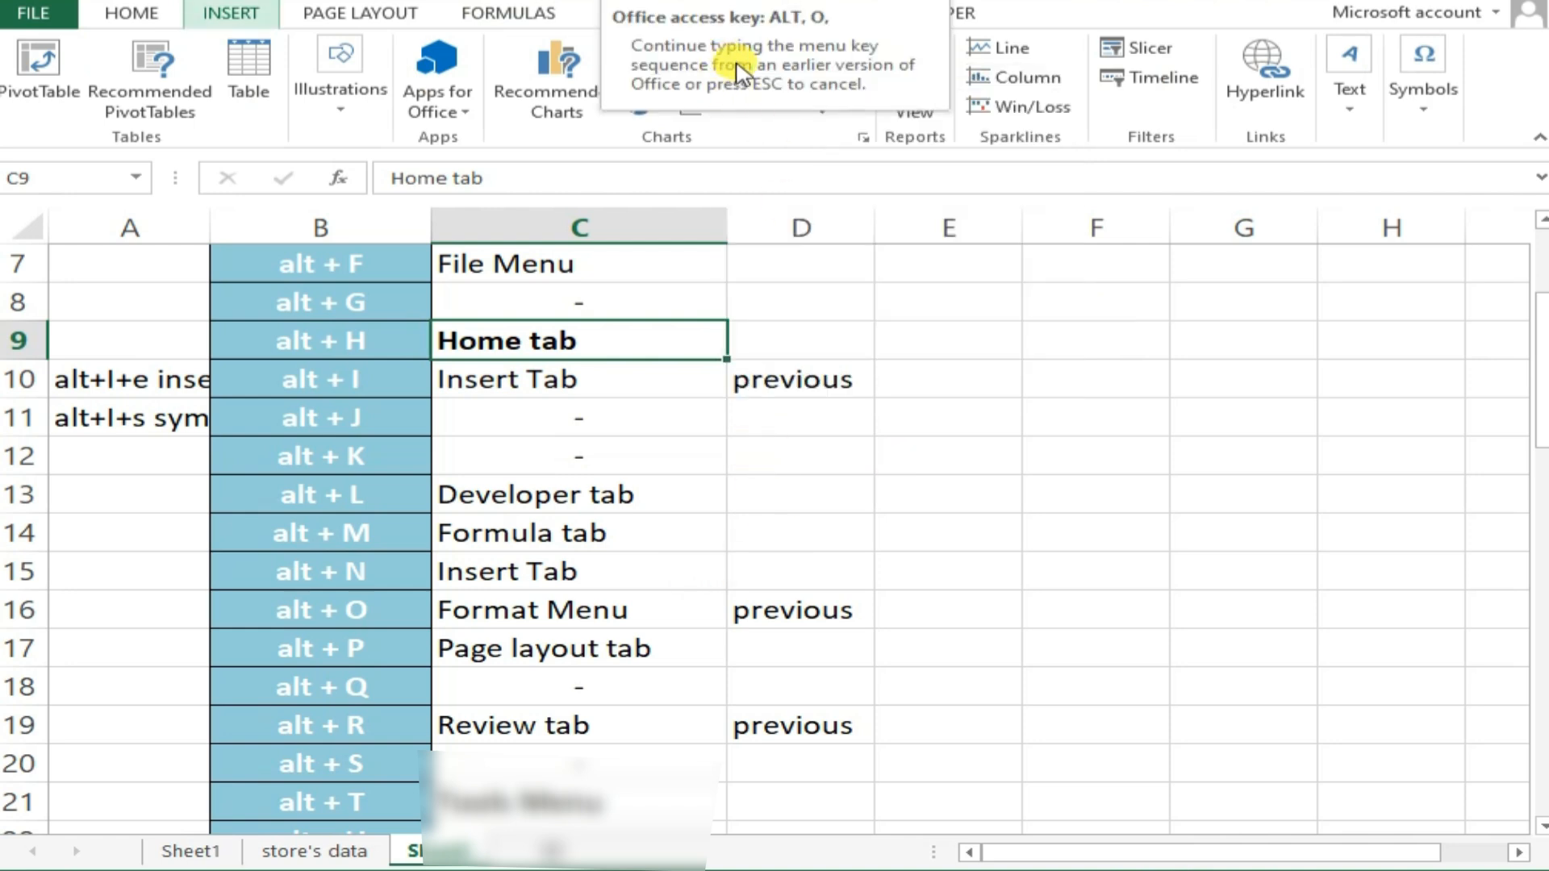
left_click(553, 613)
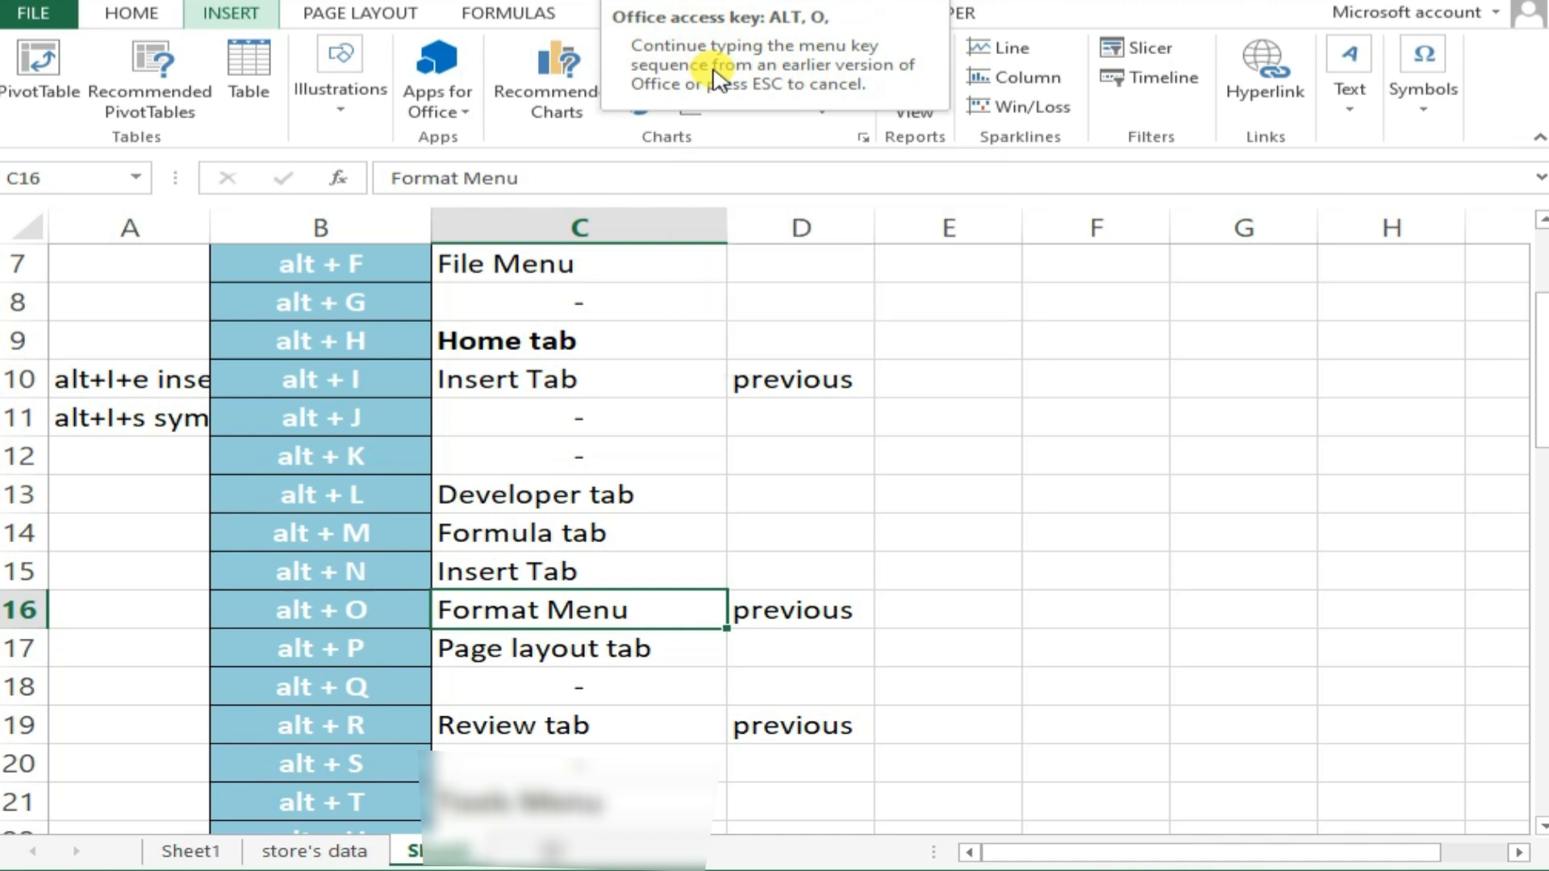
Display the Page Layout commands and the Review commands through their access keys, selecting the Review tab cell C19 in between
left_click(593, 677)
key("alt+p")
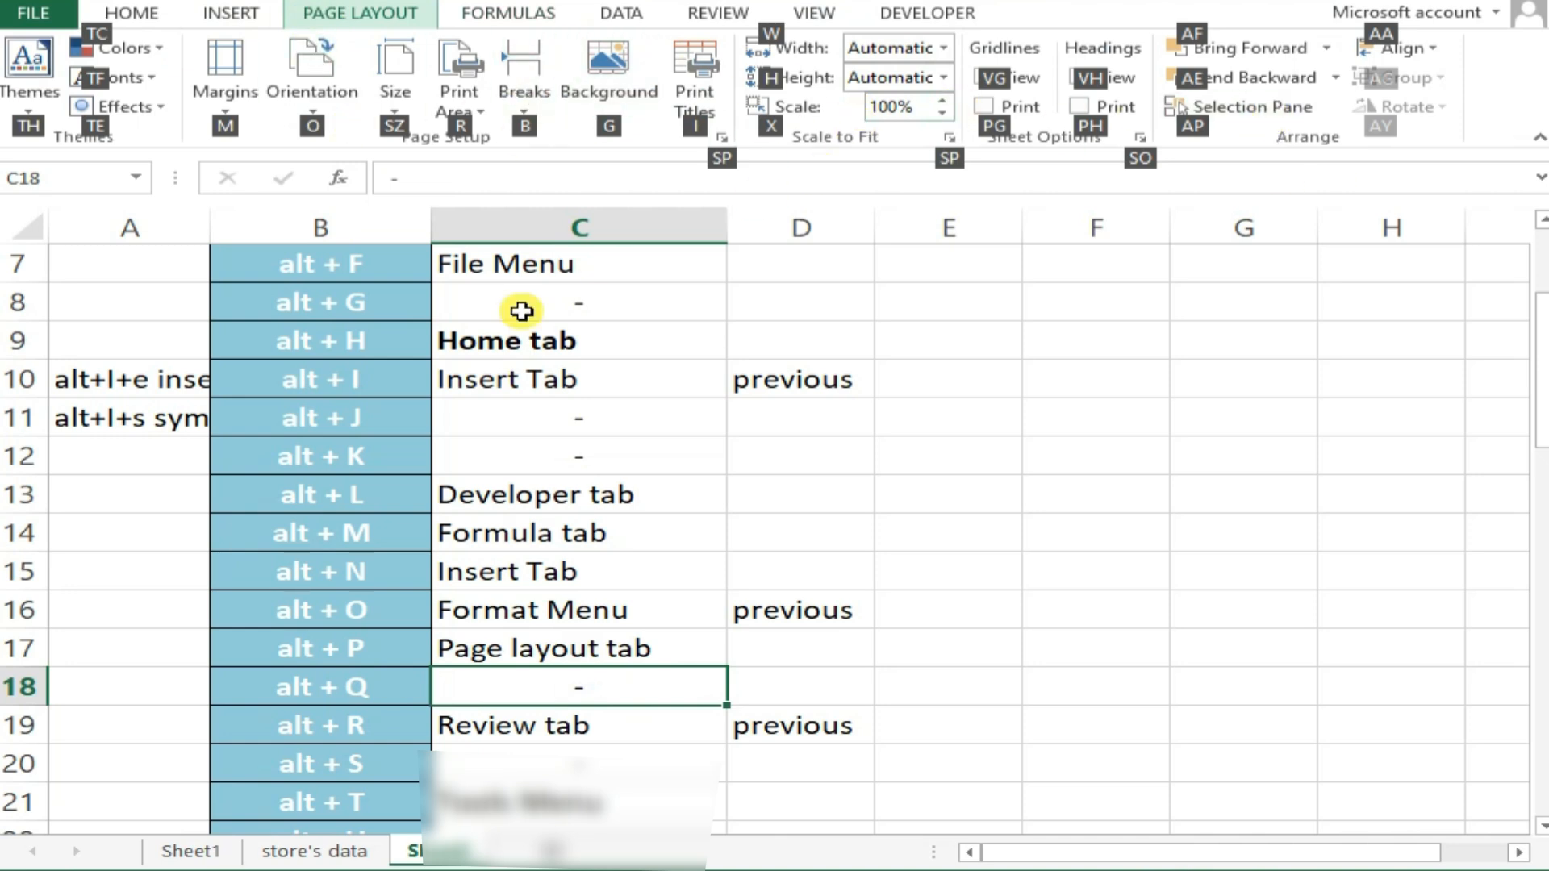
left_click(578, 728)
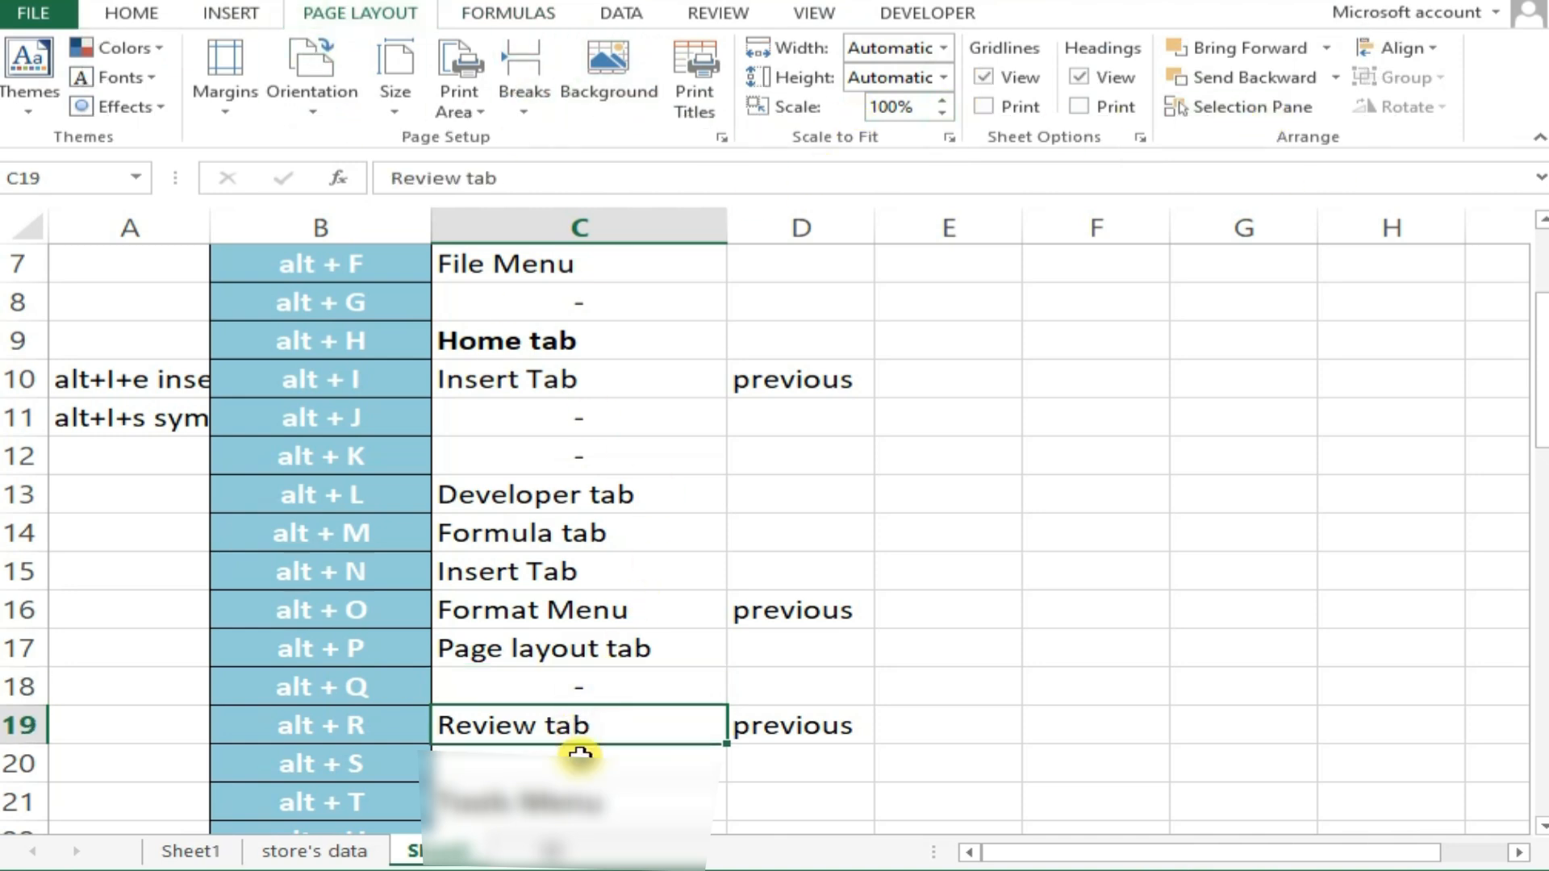
key("alt+r")
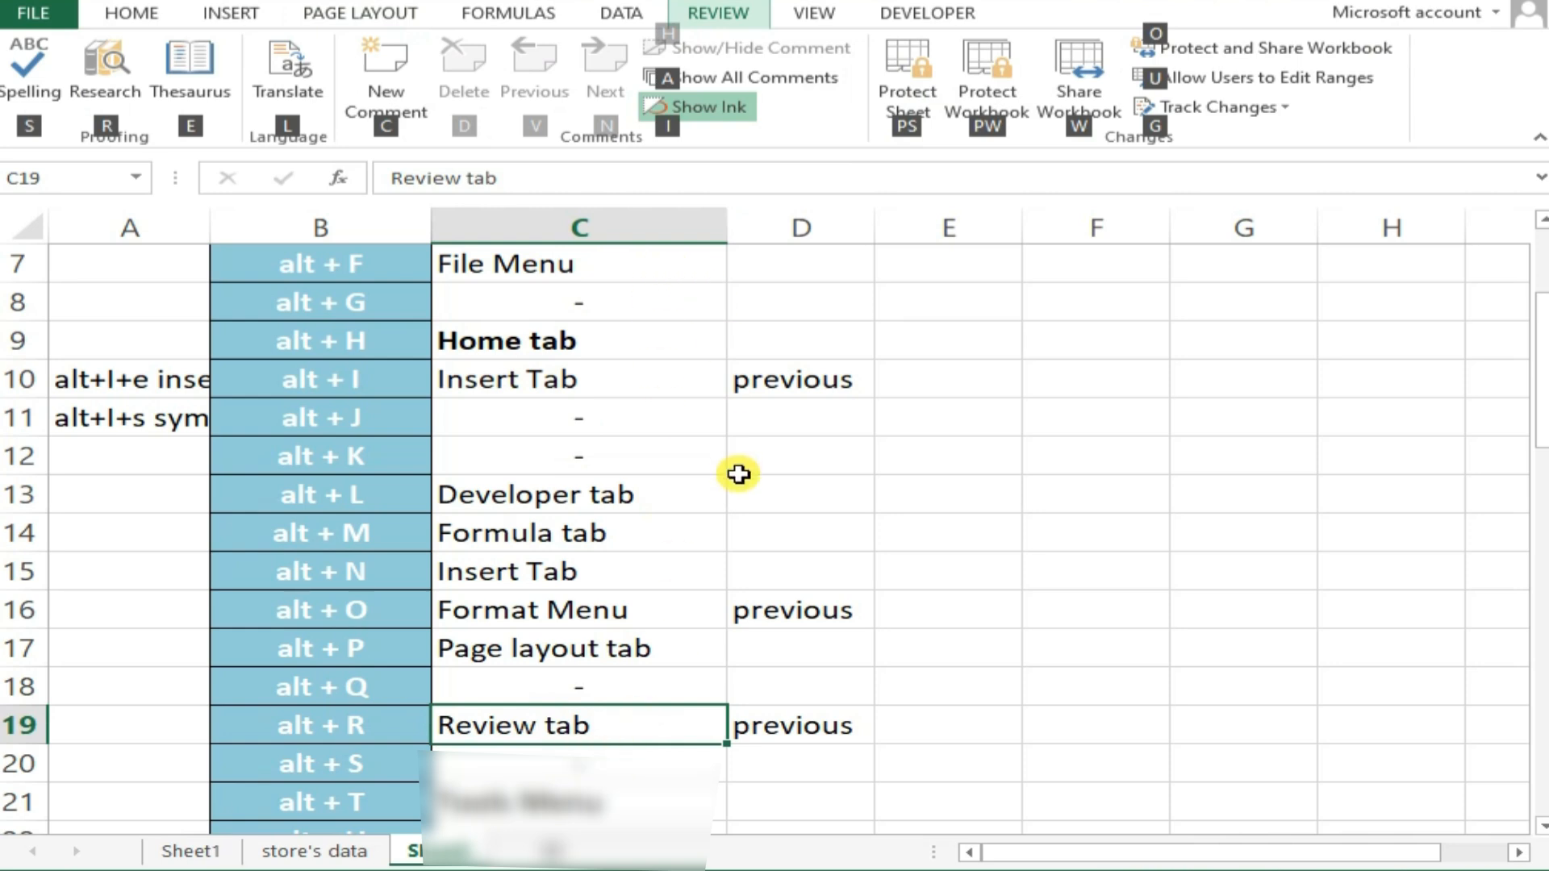
Start the legacy Tools menu key sequence from cell C21 and the legacy Alt+V menu sequence from cell C23
left_click(569, 764)
scroll(564, 767, "down", 2)
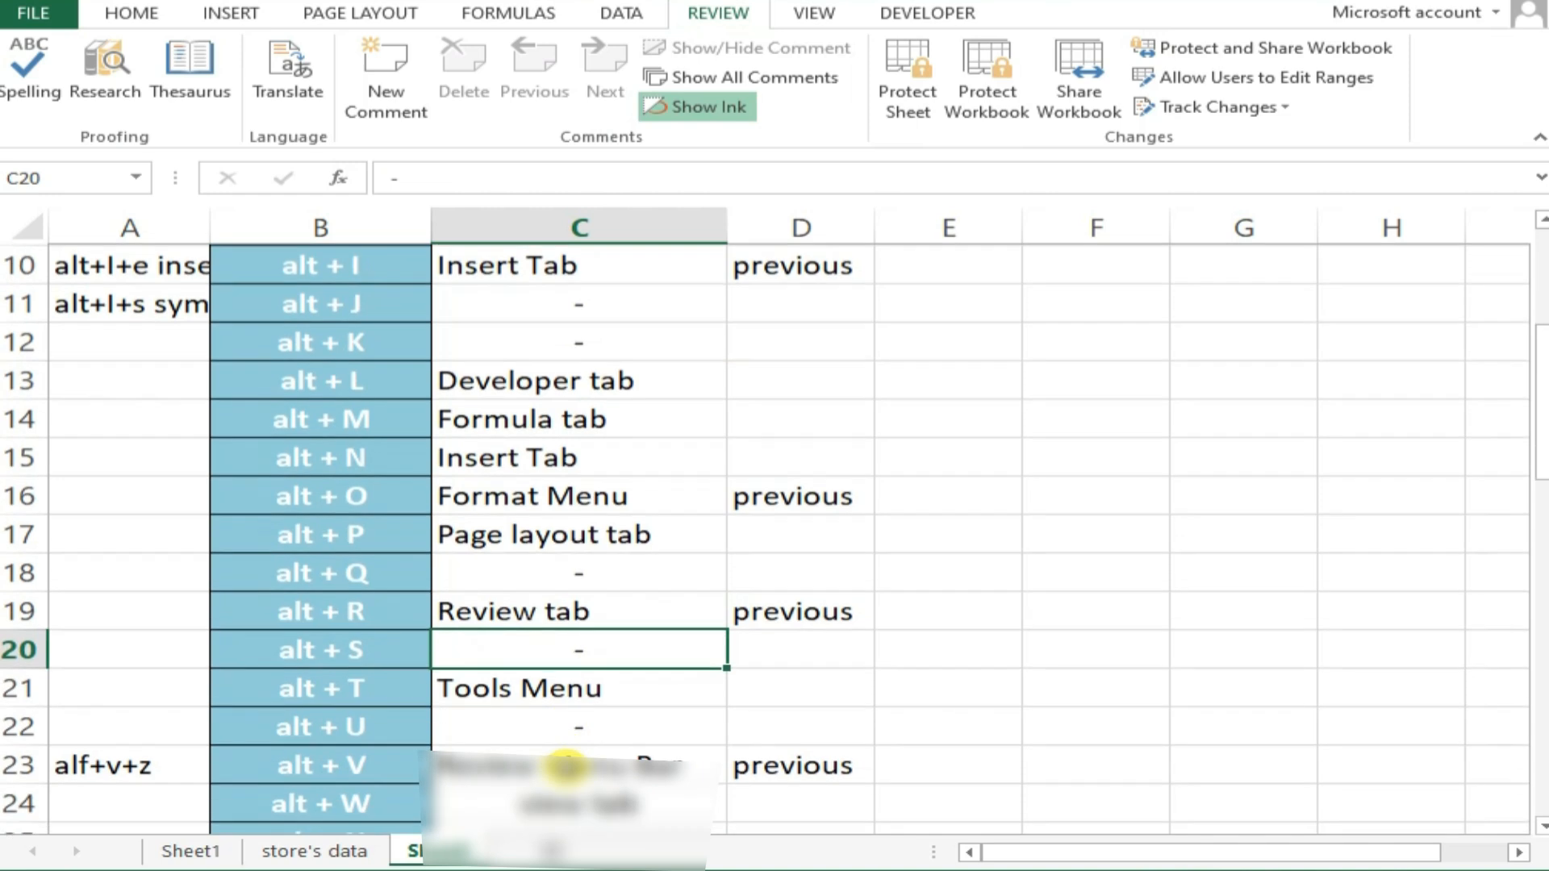
left_click(615, 576)
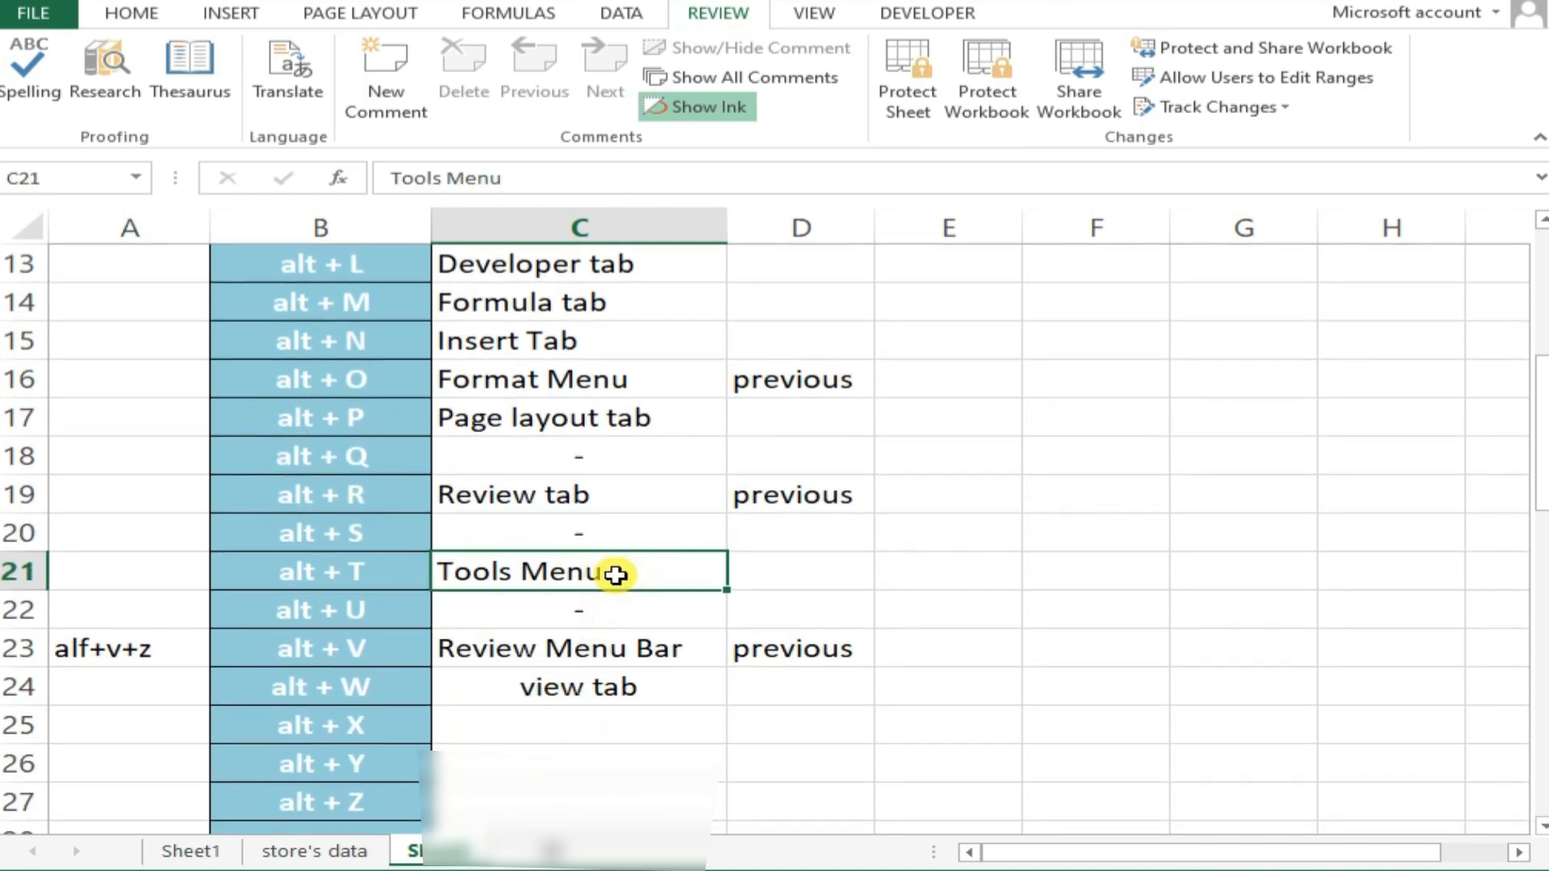
key("alt+t")
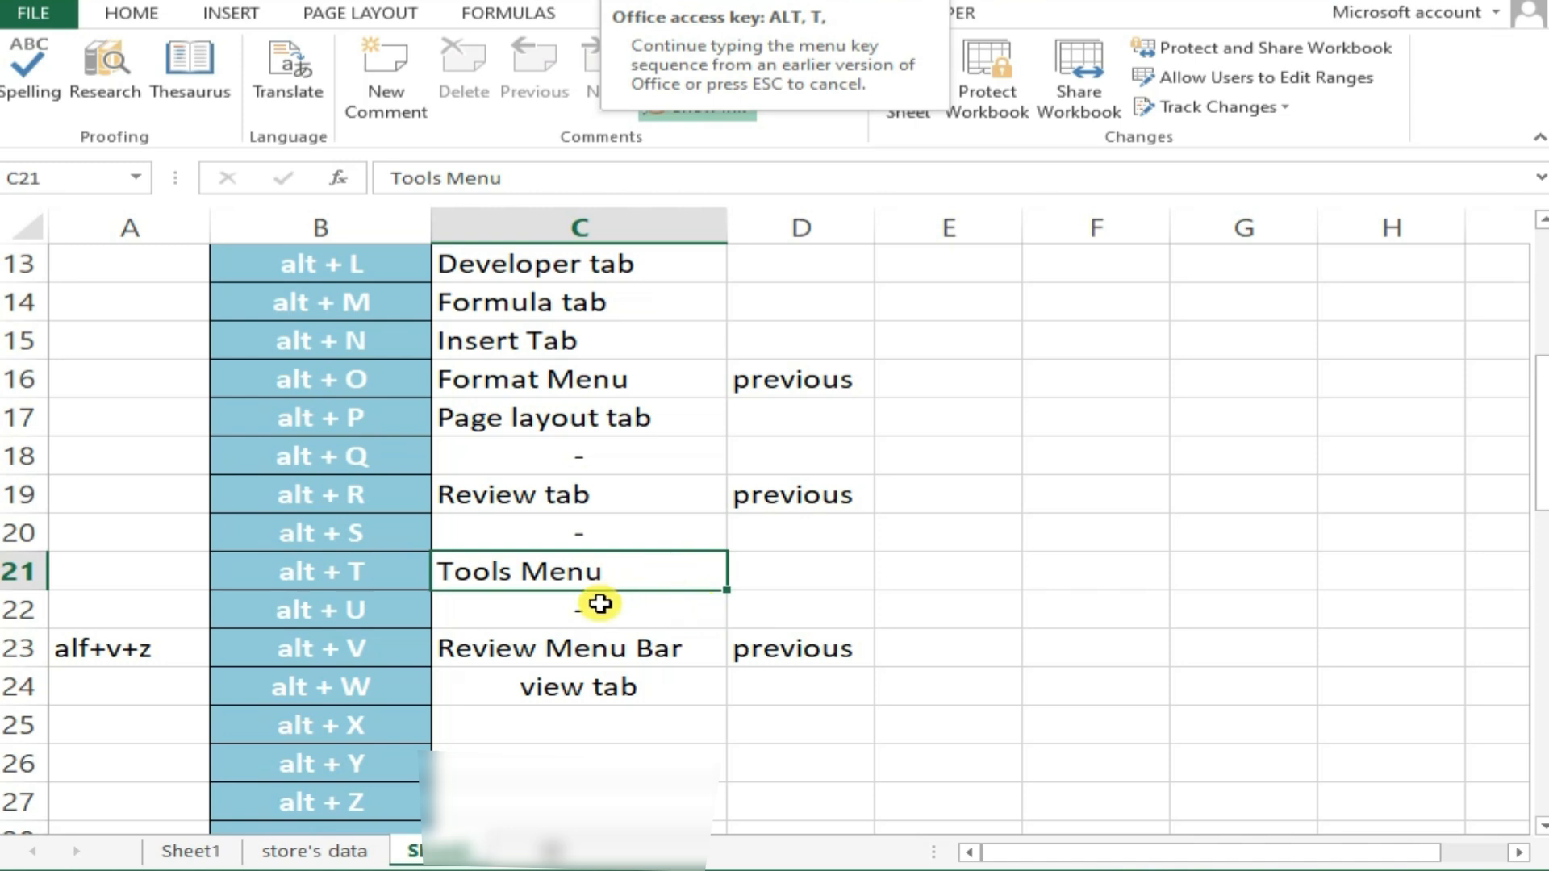
left_click(598, 603)
left_click(595, 648)
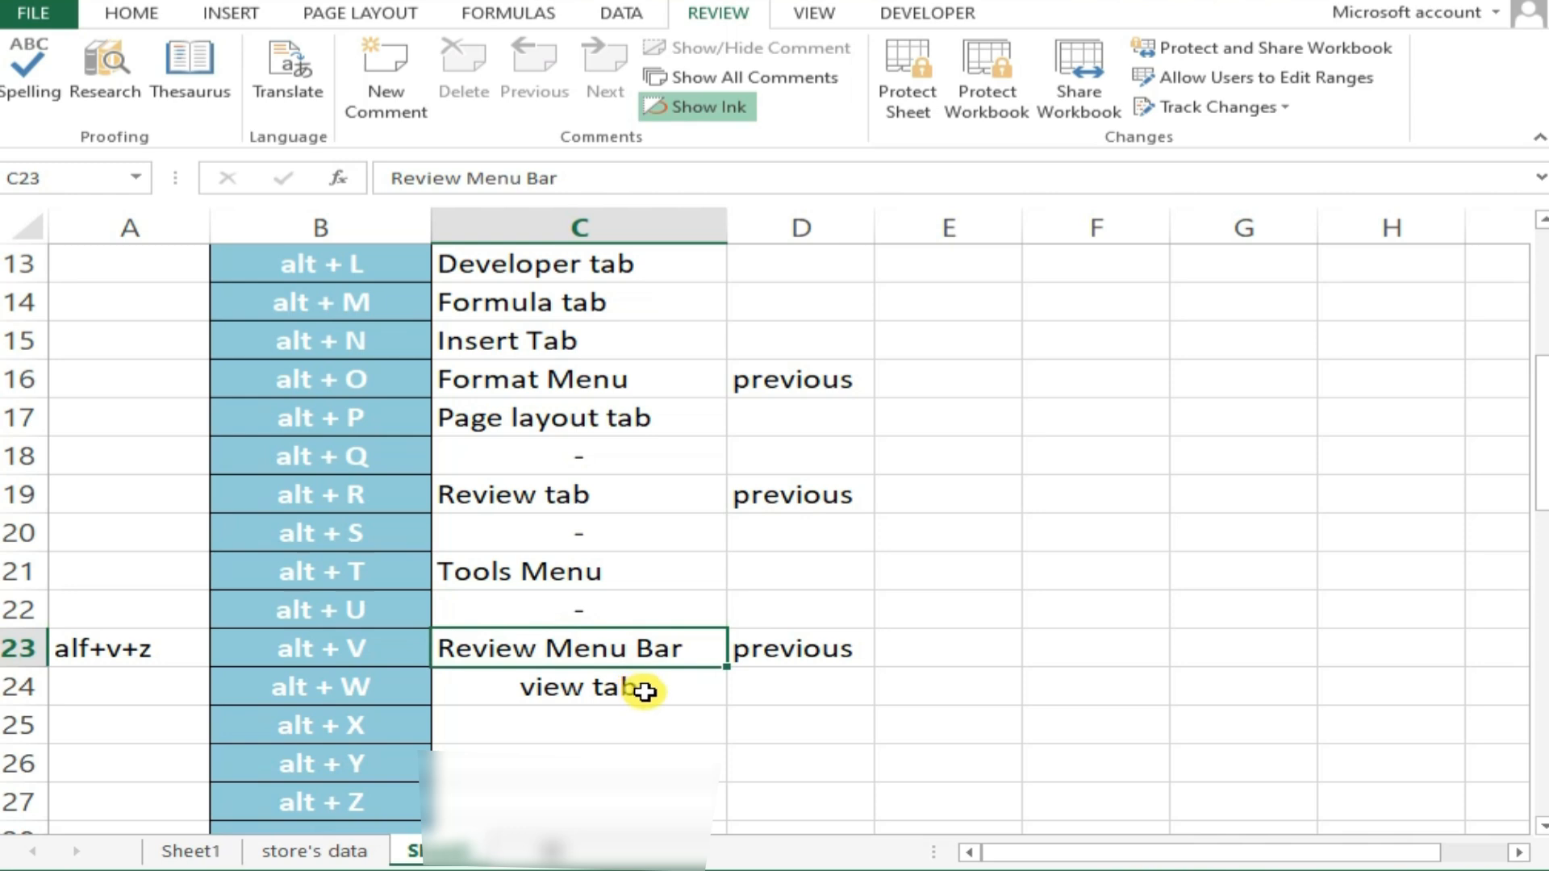
key("alt+v")
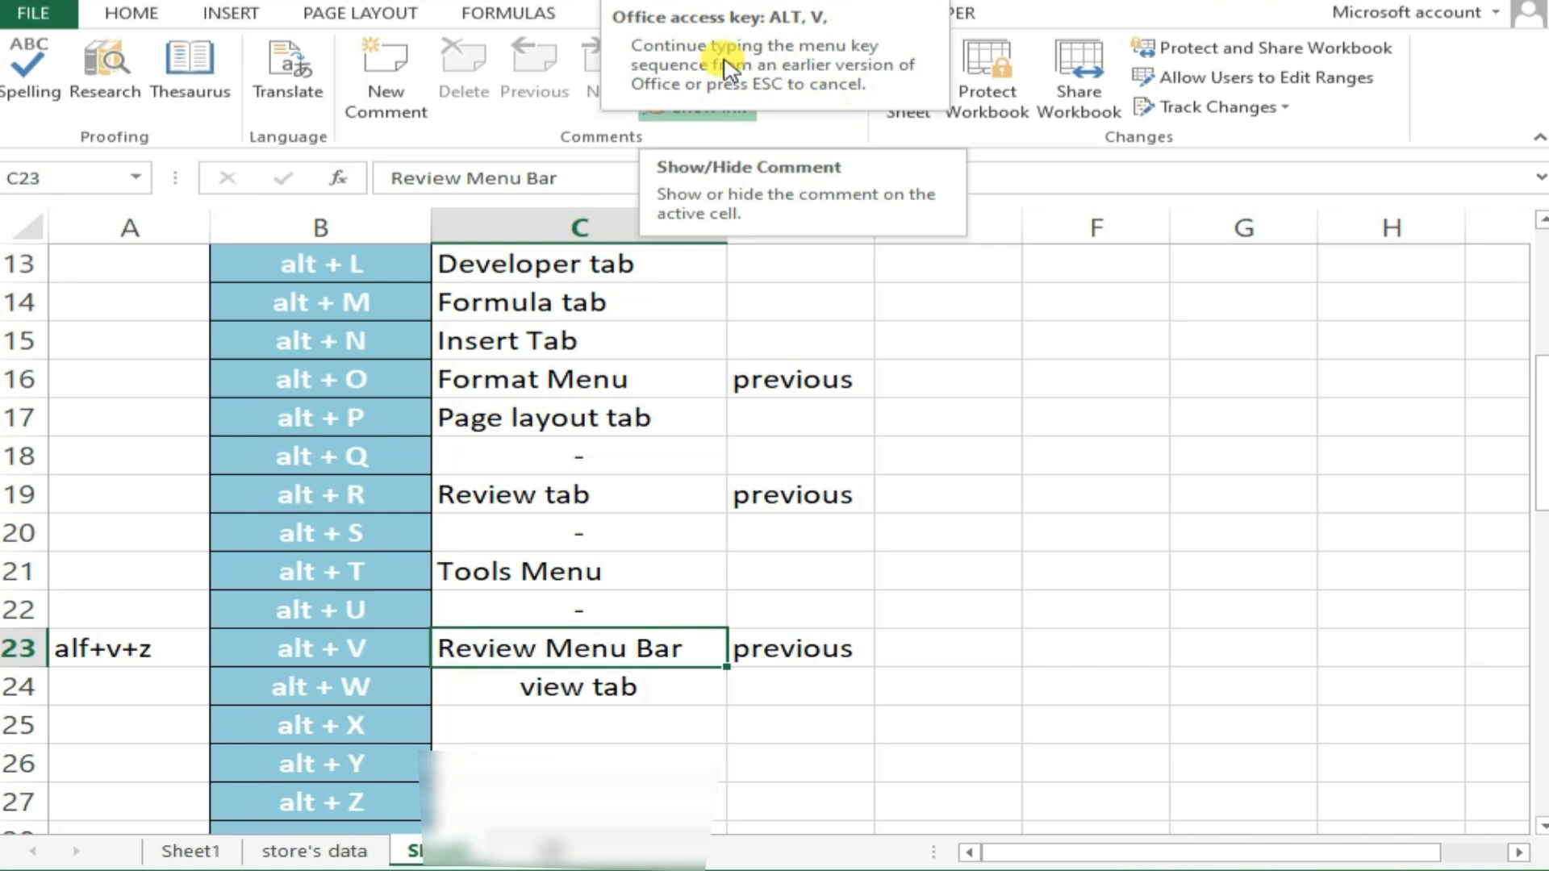
Display the View commands through their access key from cell C24, ending with the empty cell C25 selected
left_click(652, 679)
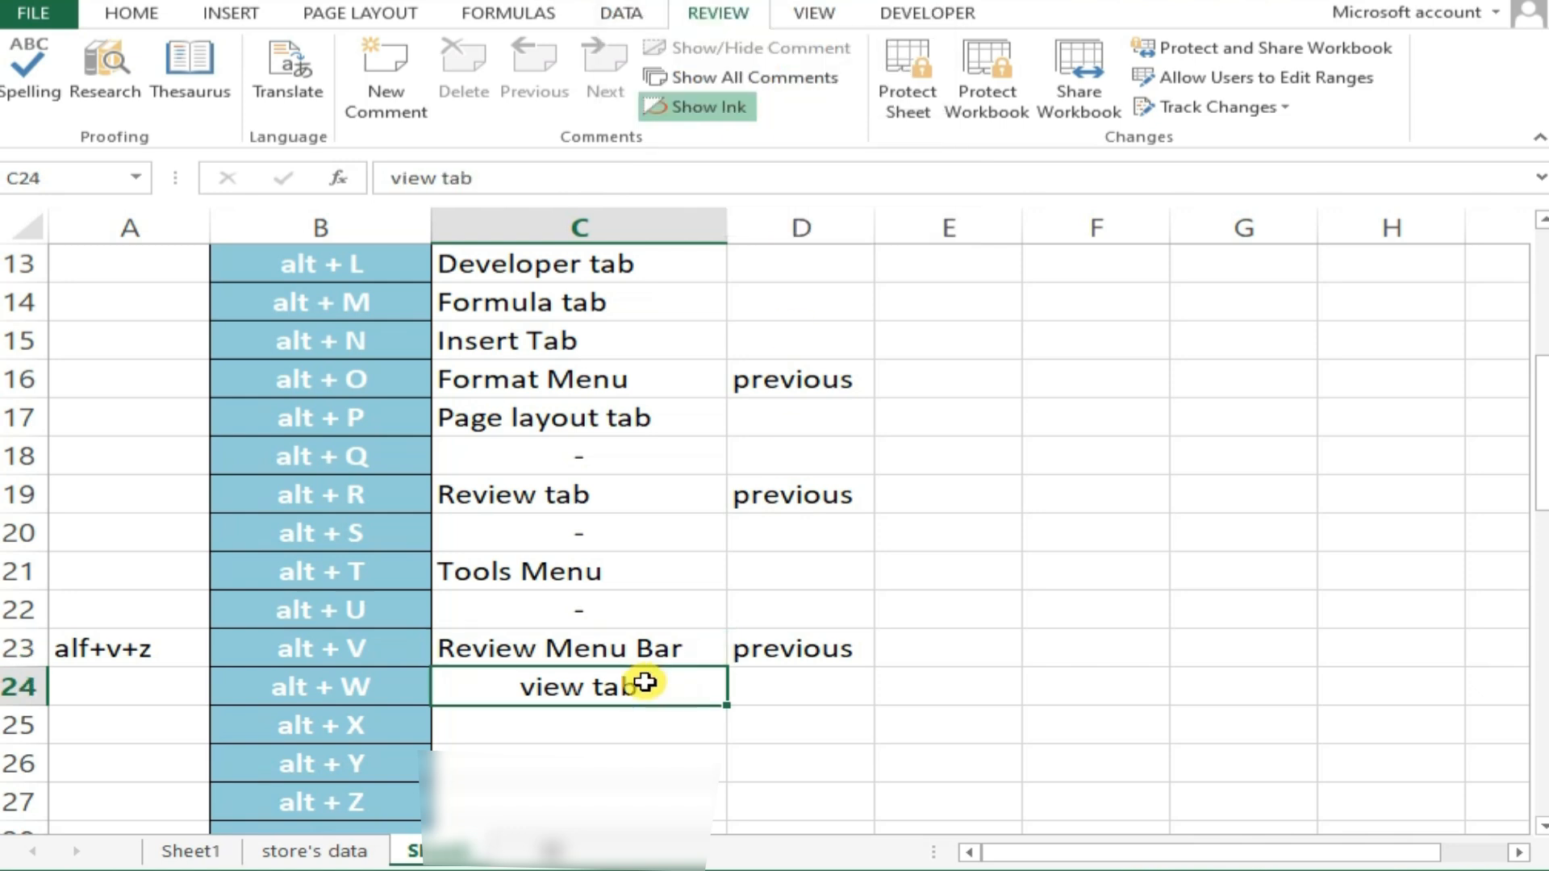
key("alt+w")
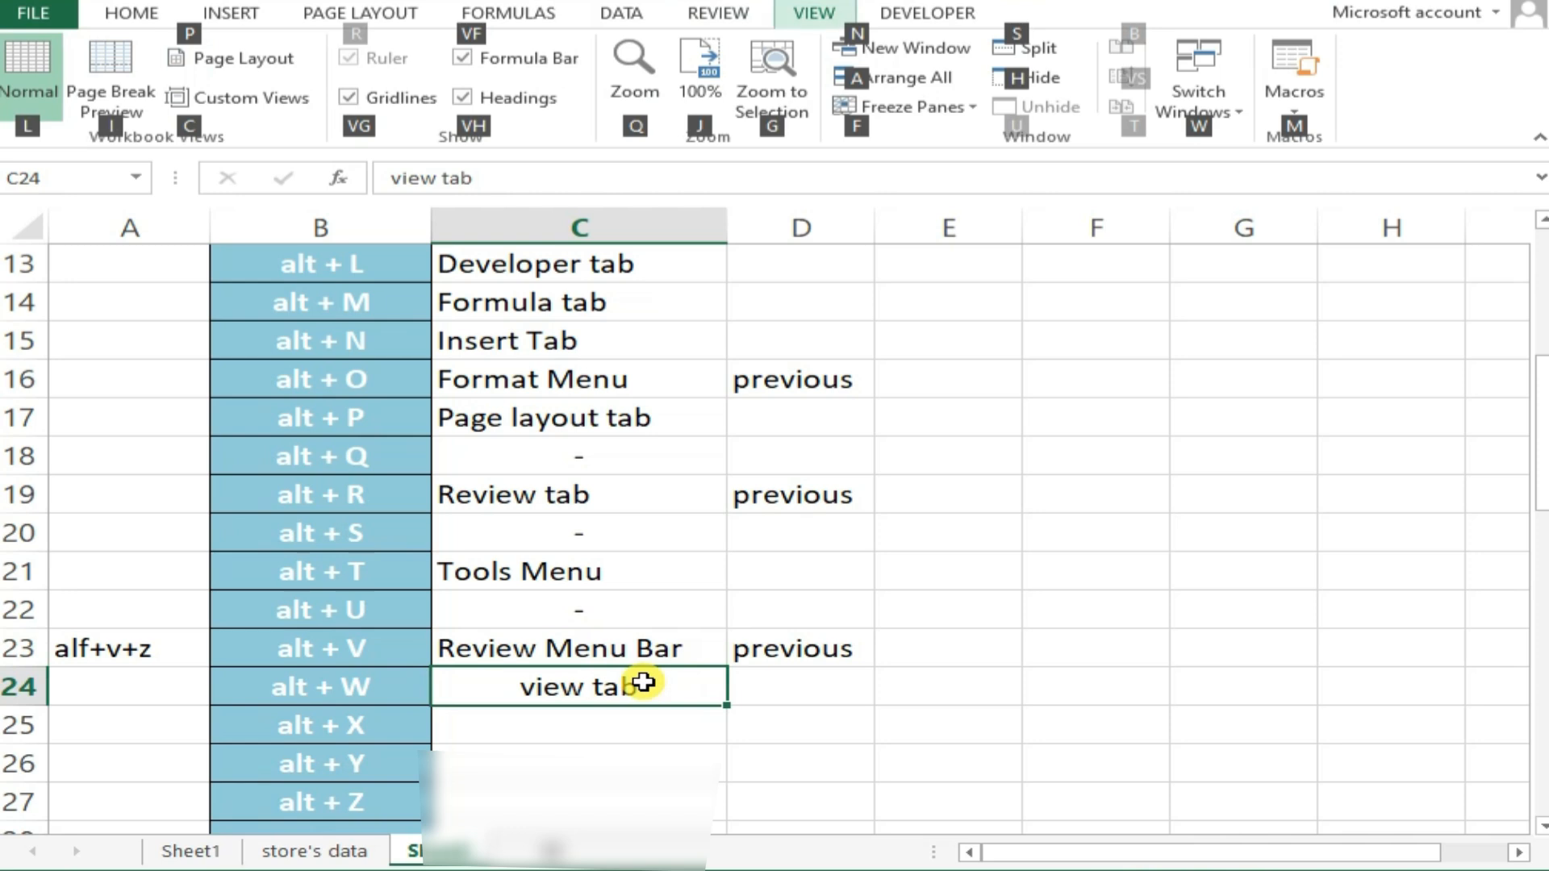
left_click(661, 726)
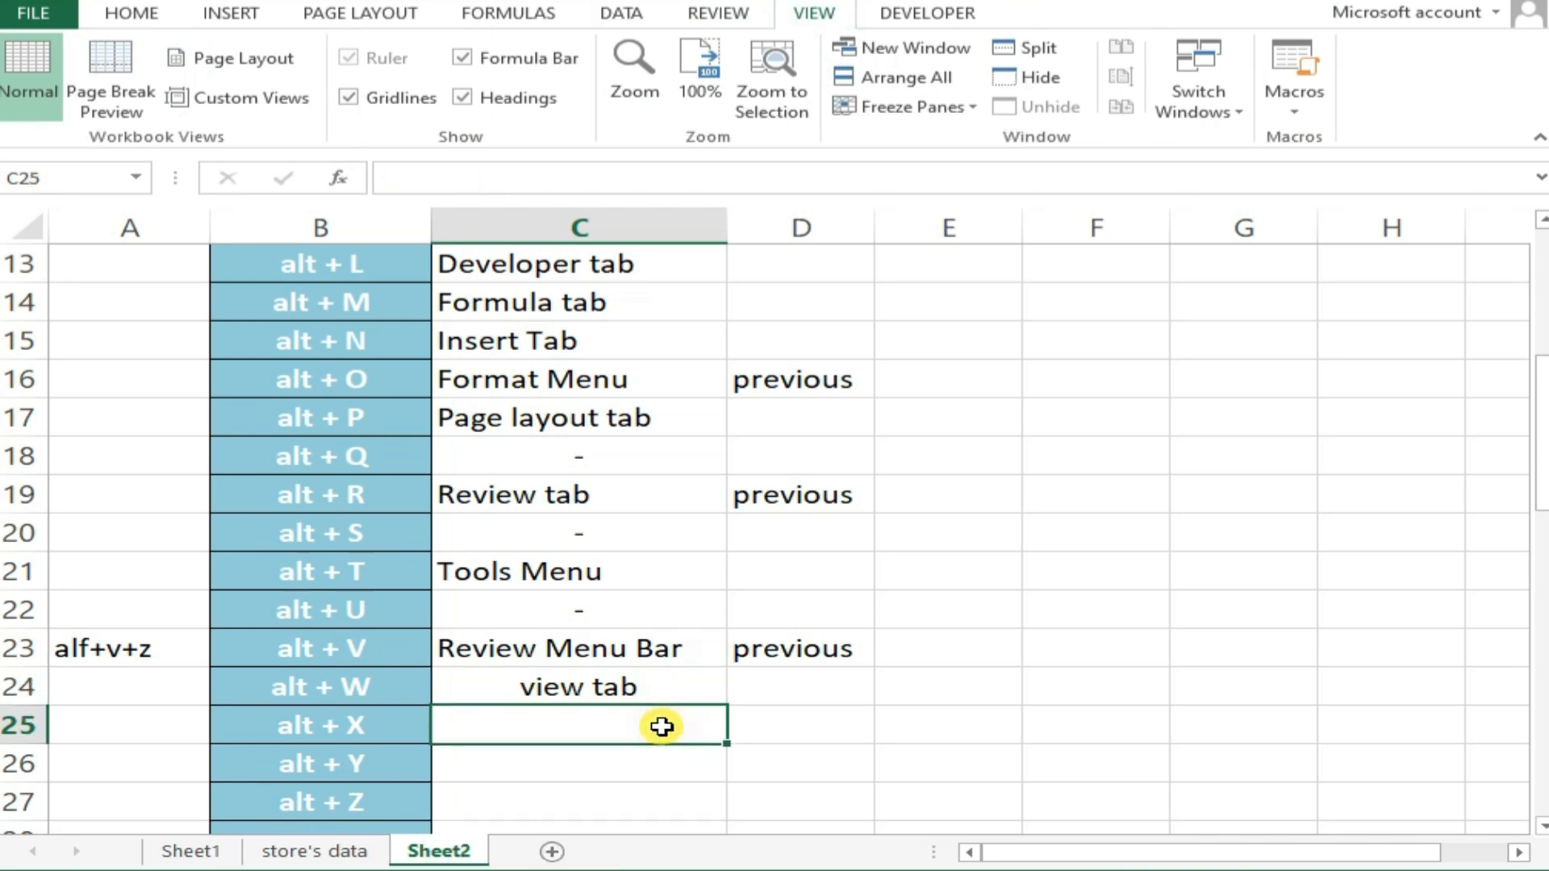
Show the access key tips for all ribbon tabs, review the key tips of the Data commands, and dismiss them
key("alt")
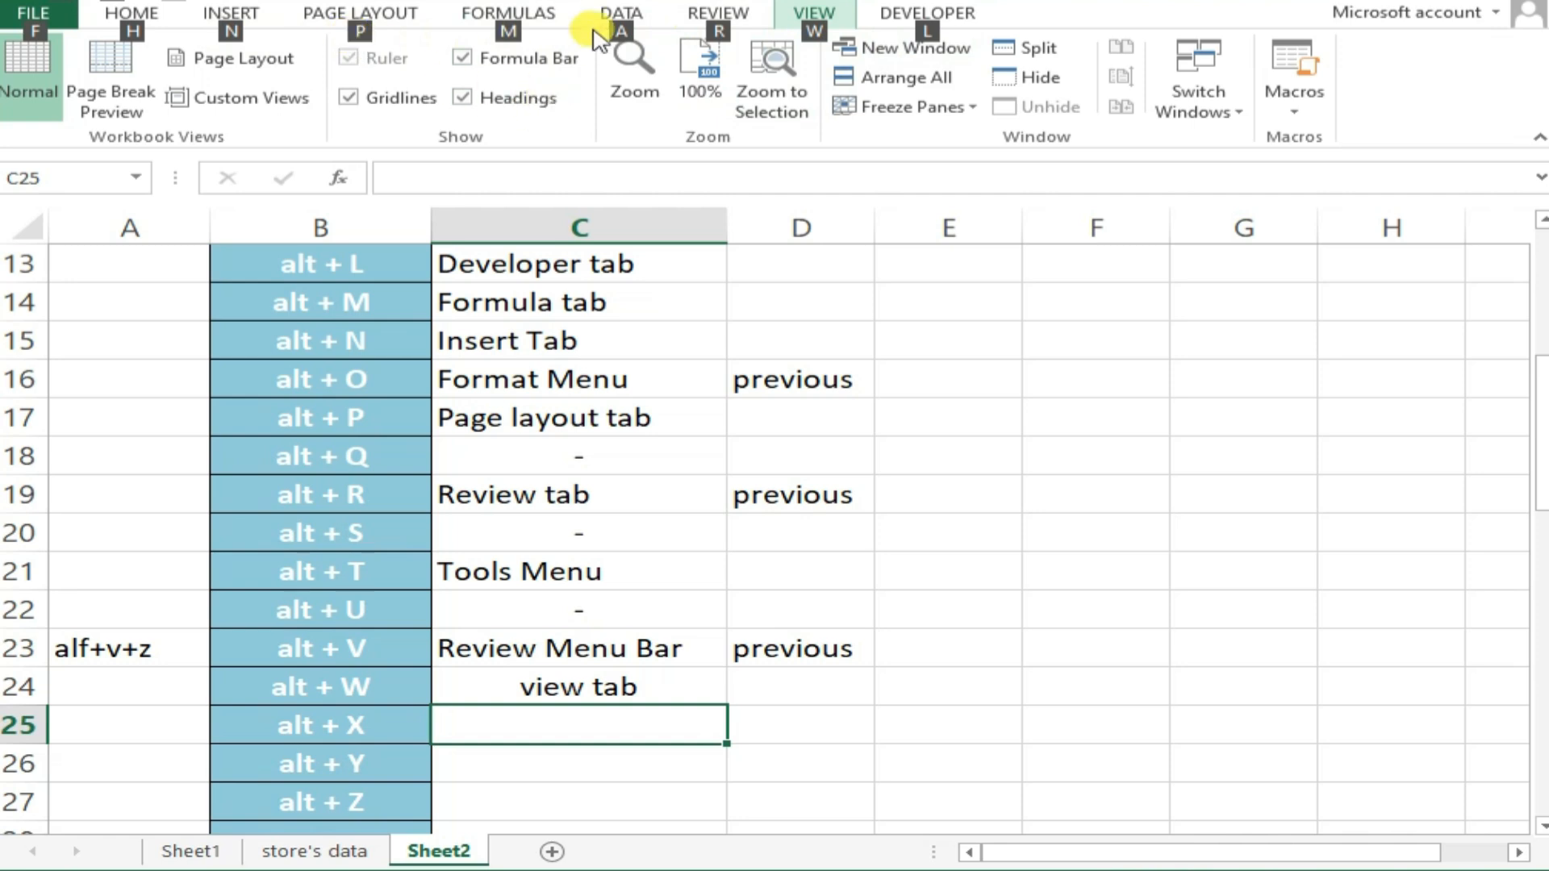
key("a")
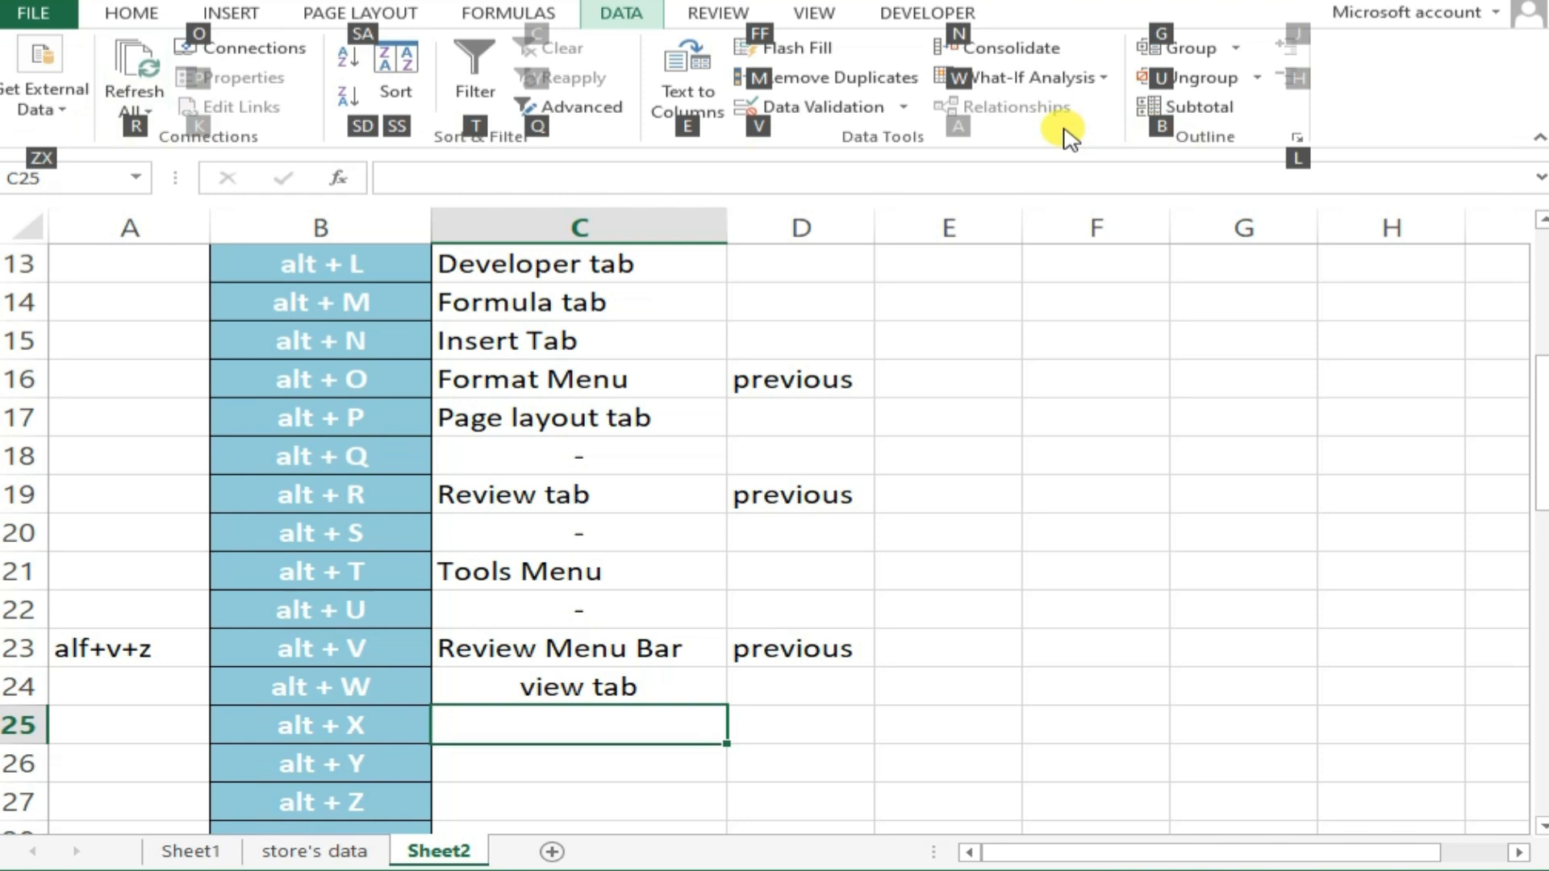
key("Escape")
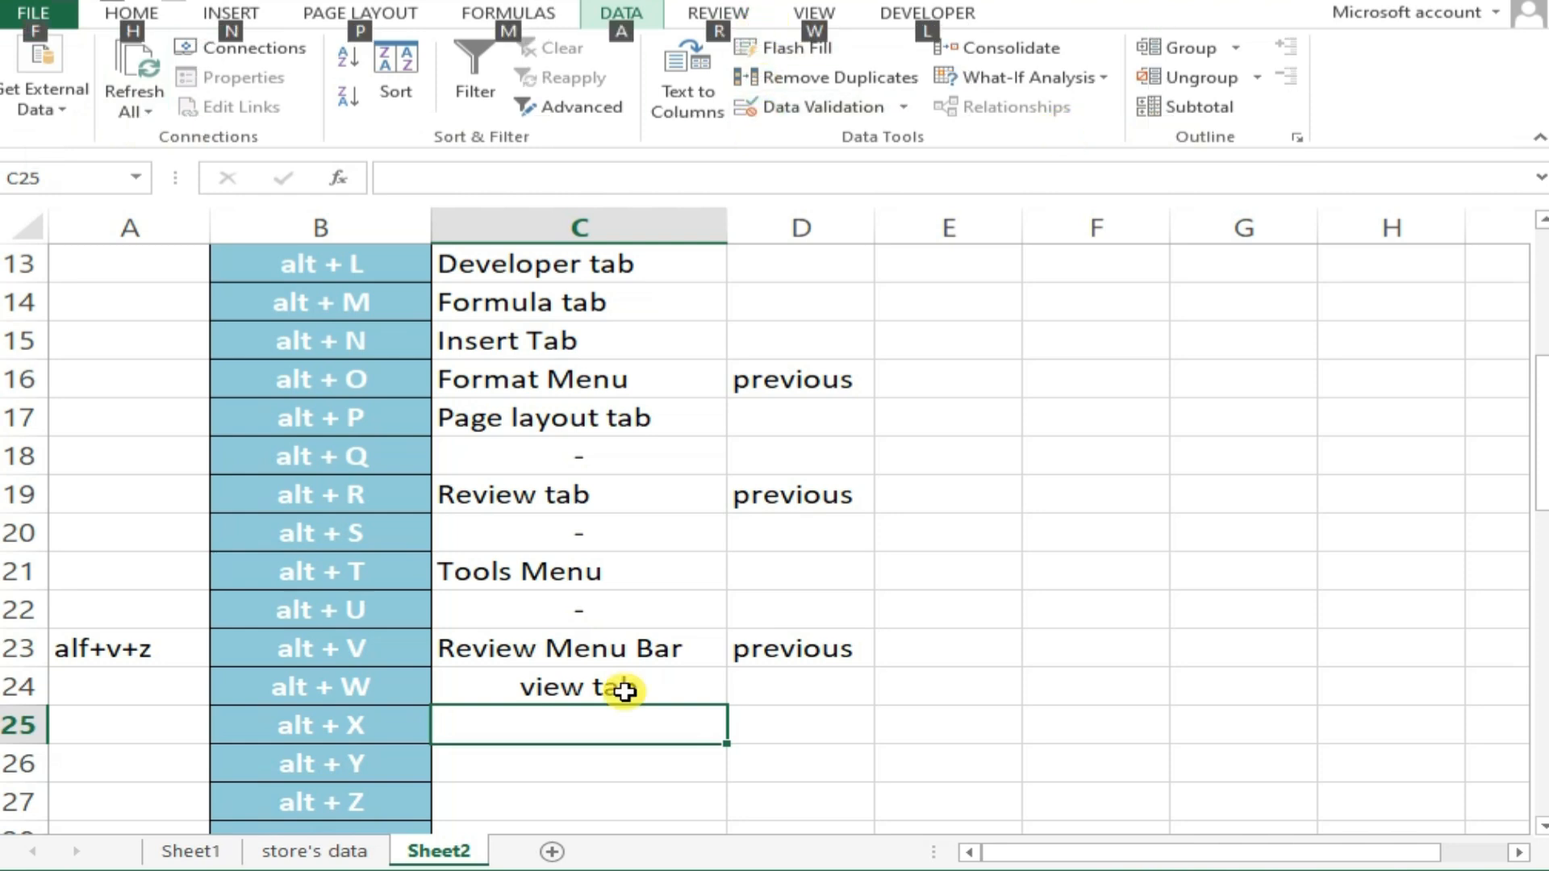
key("Escape")
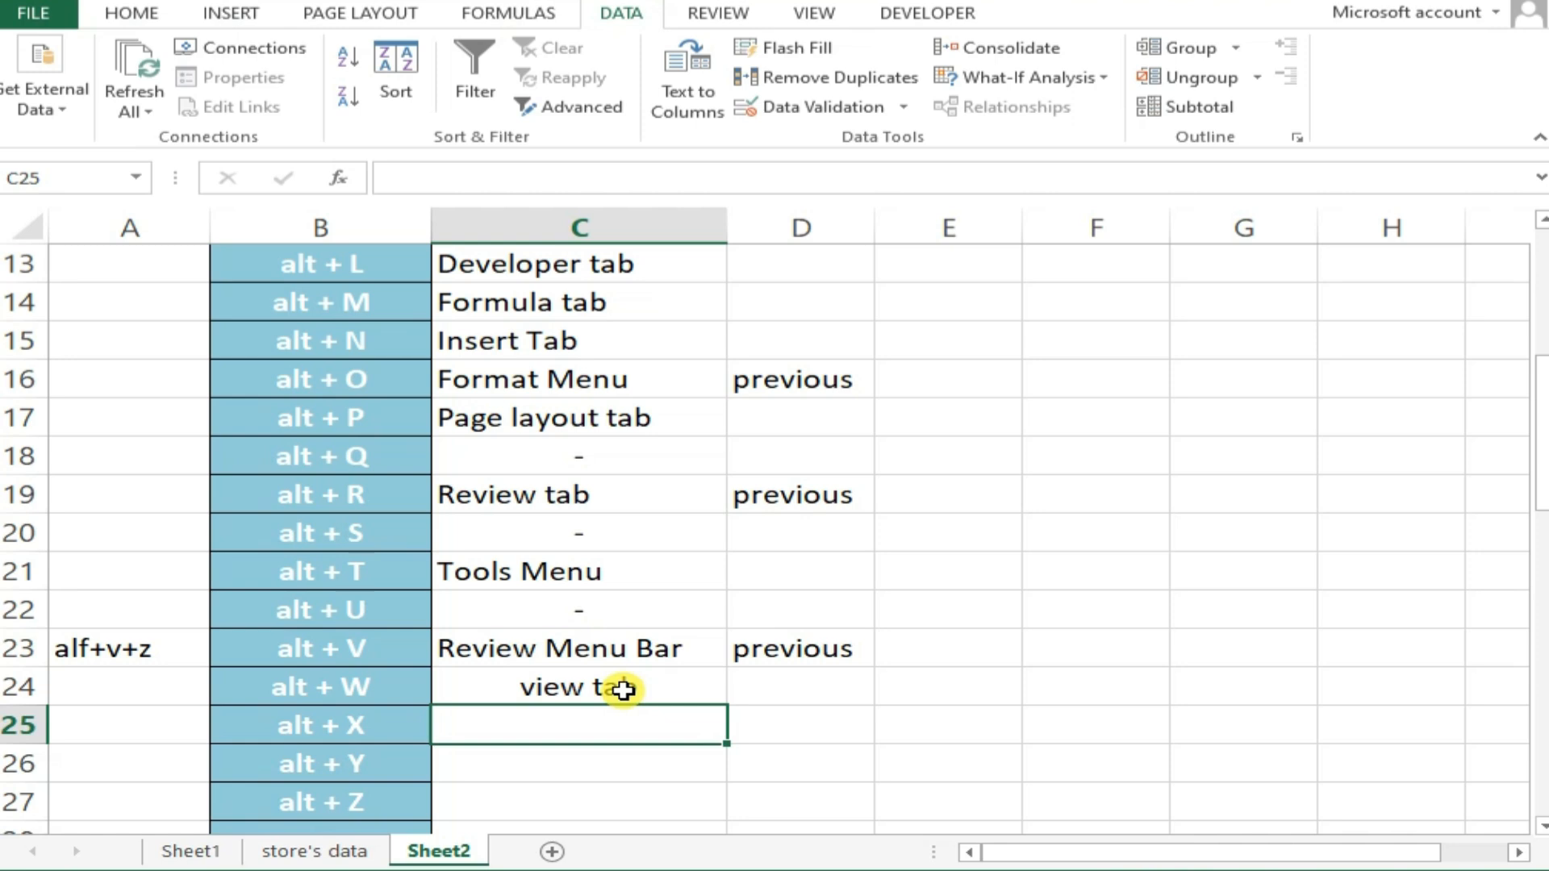